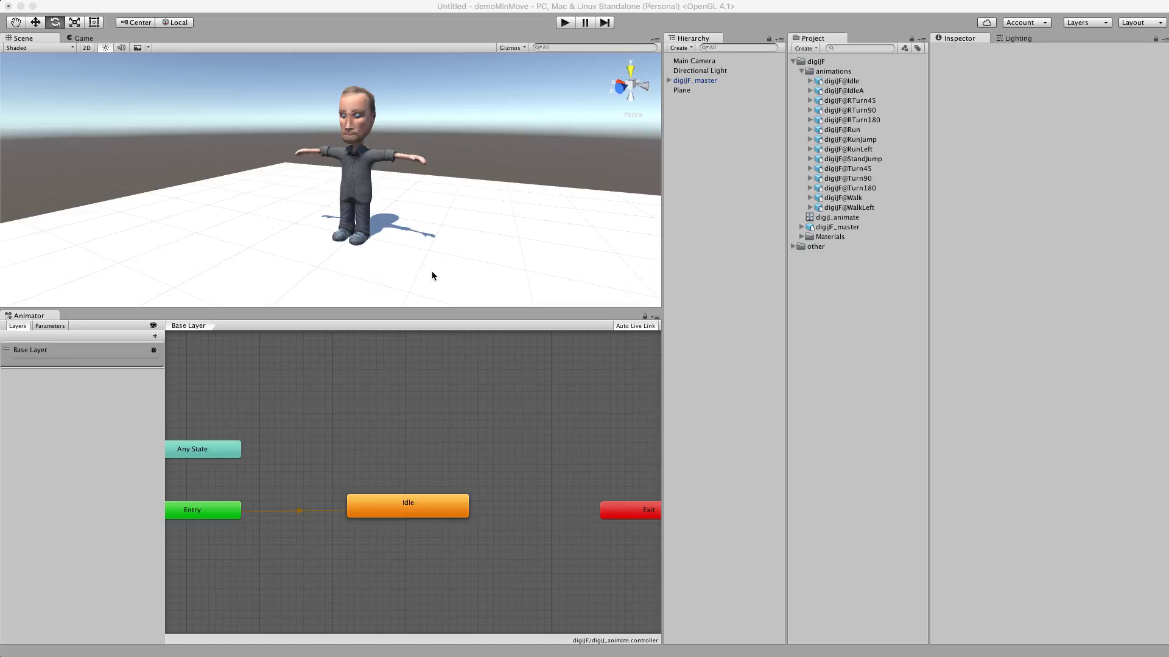
Move the Idle state slightly down in the animator graph, roughly level with the Entry state
drag(411, 504, 412, 511)
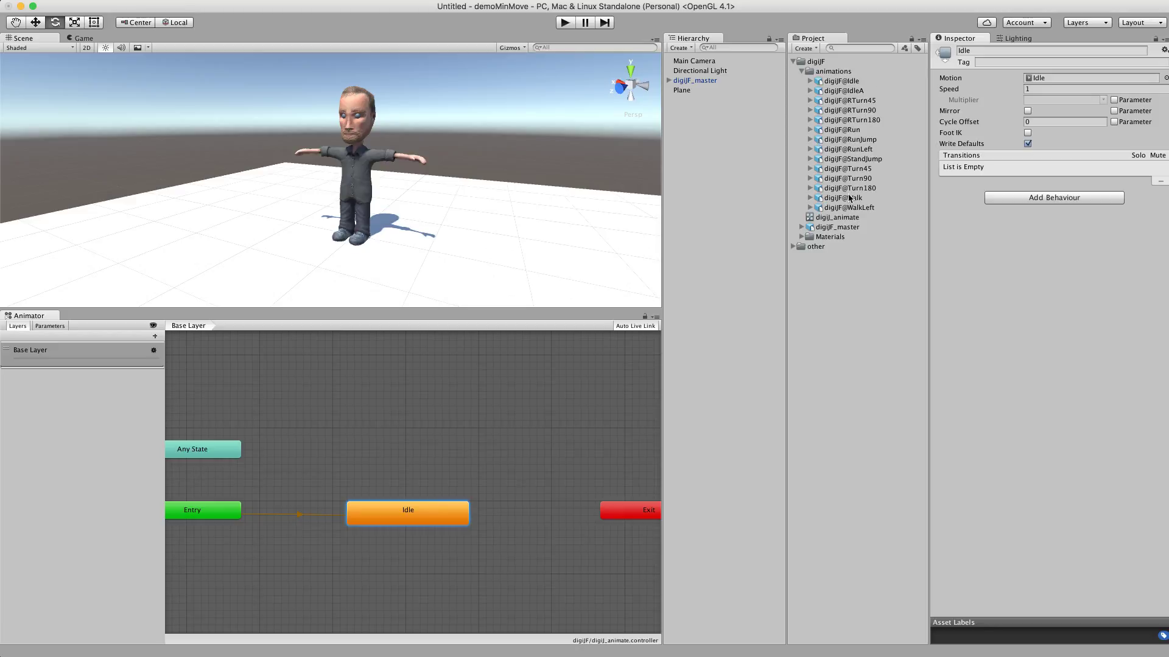
Play the preview of the digiJF@Walk animation and review its loop and root transform import settings
click(877, 198)
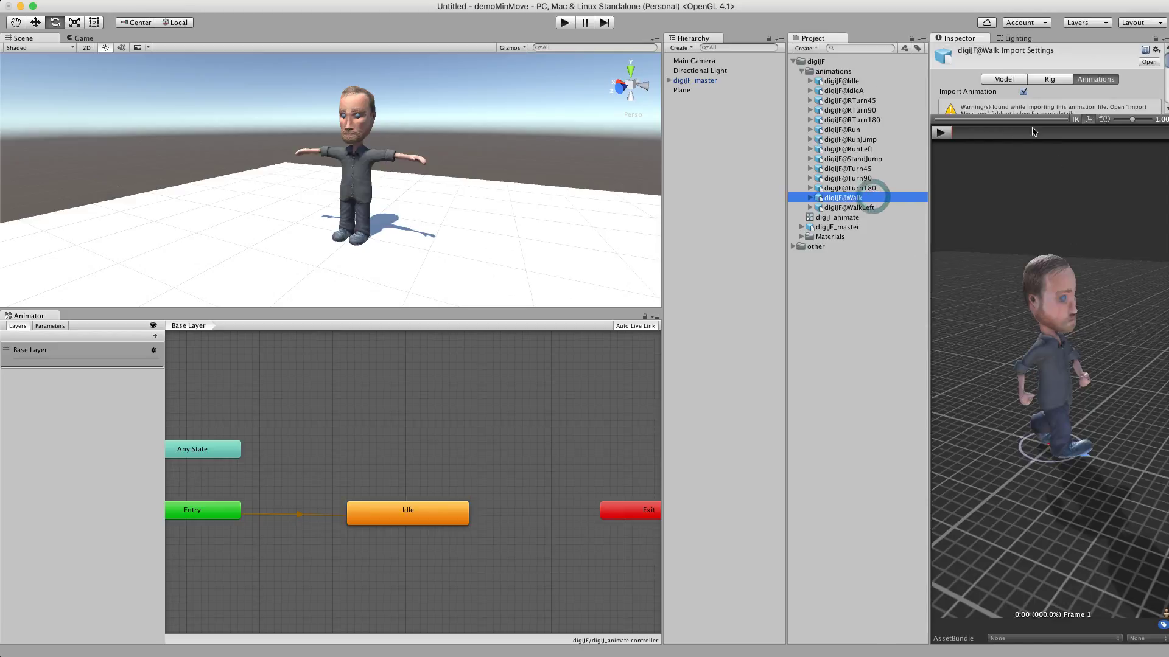
click(939, 133)
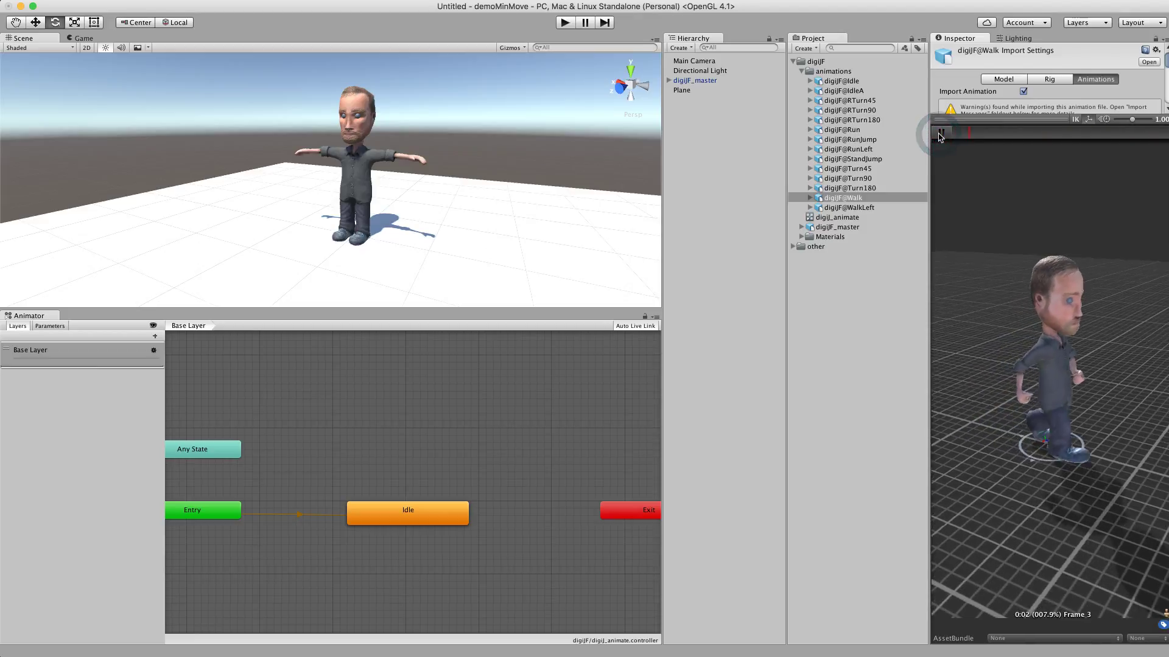
drag(1014, 119, 1017, 398)
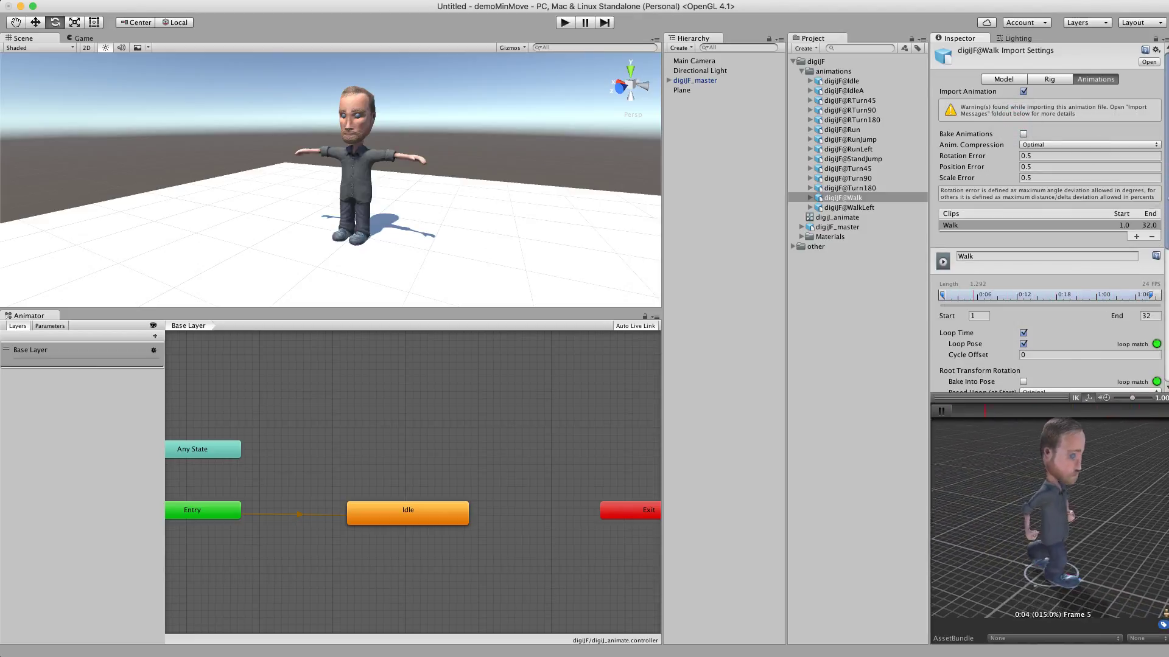
scroll(1016, 224, down, 5)
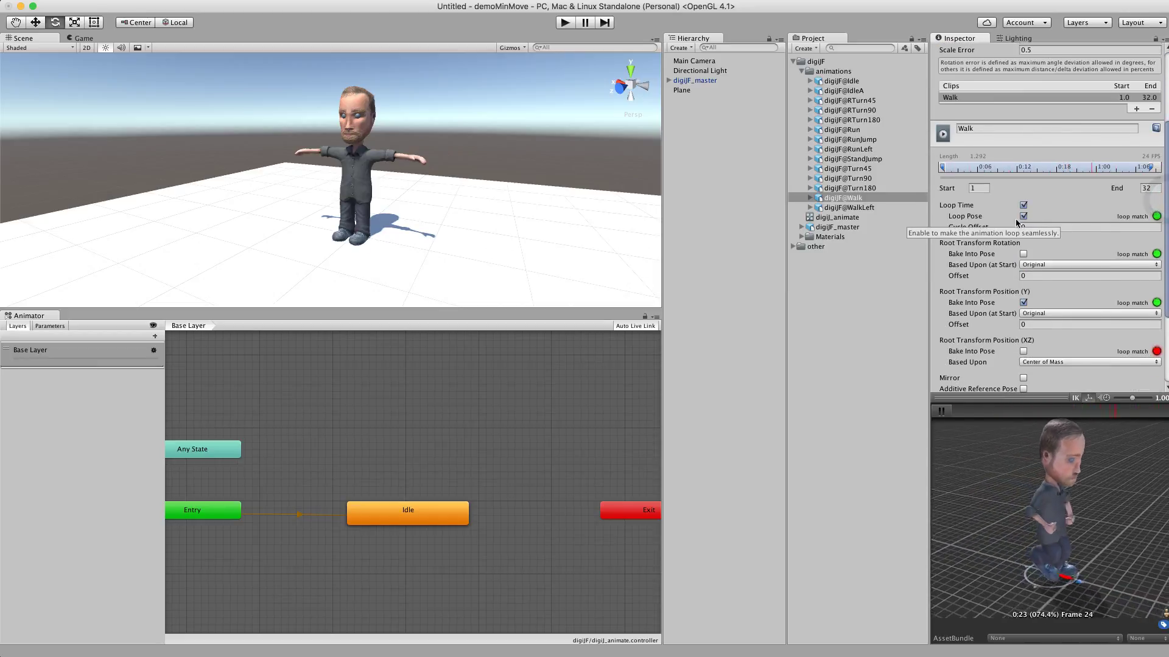
scroll(1004, 286, down, 1)
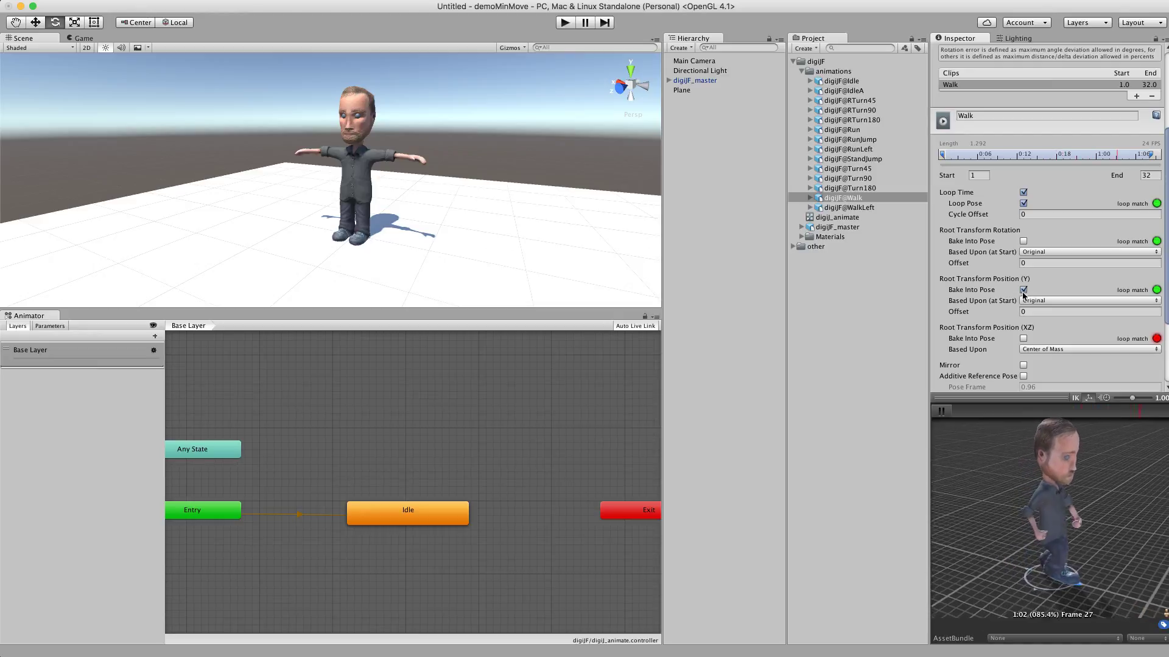
scroll(1160, 268, up, 5)
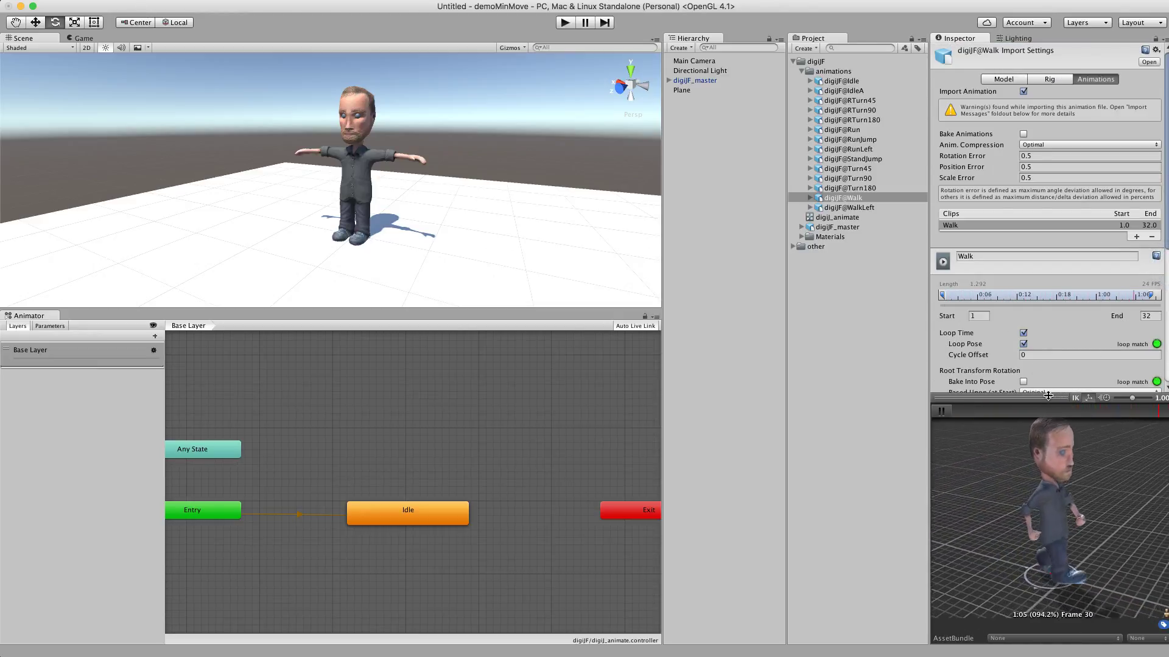
drag(1049, 400, 1076, 129)
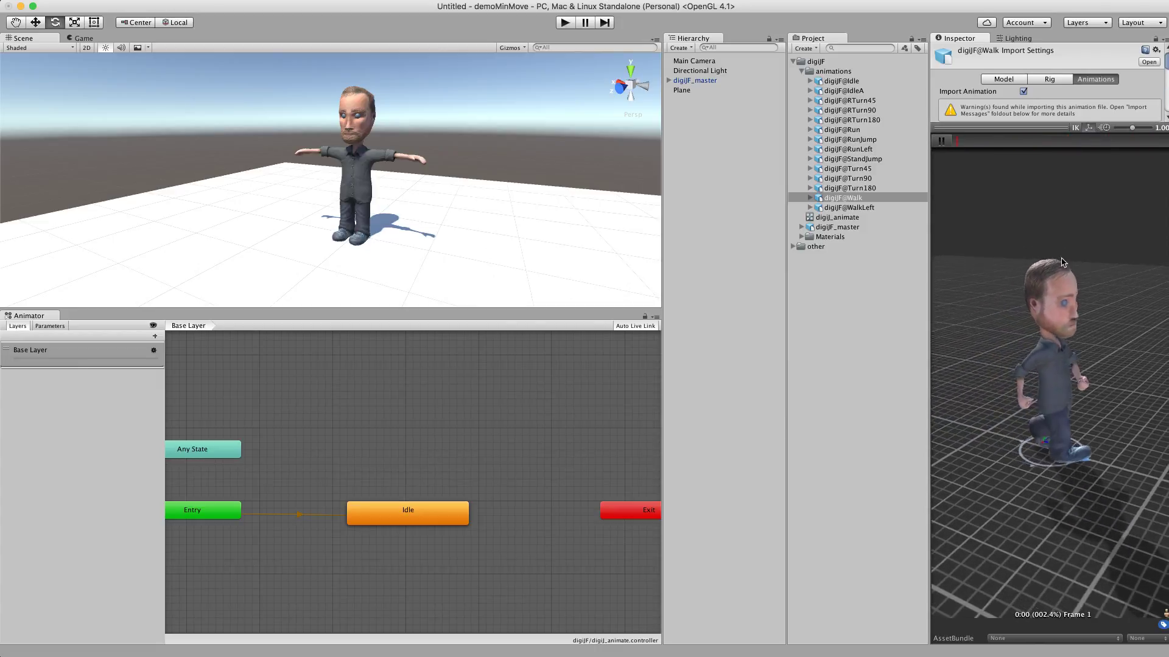
click(941, 140)
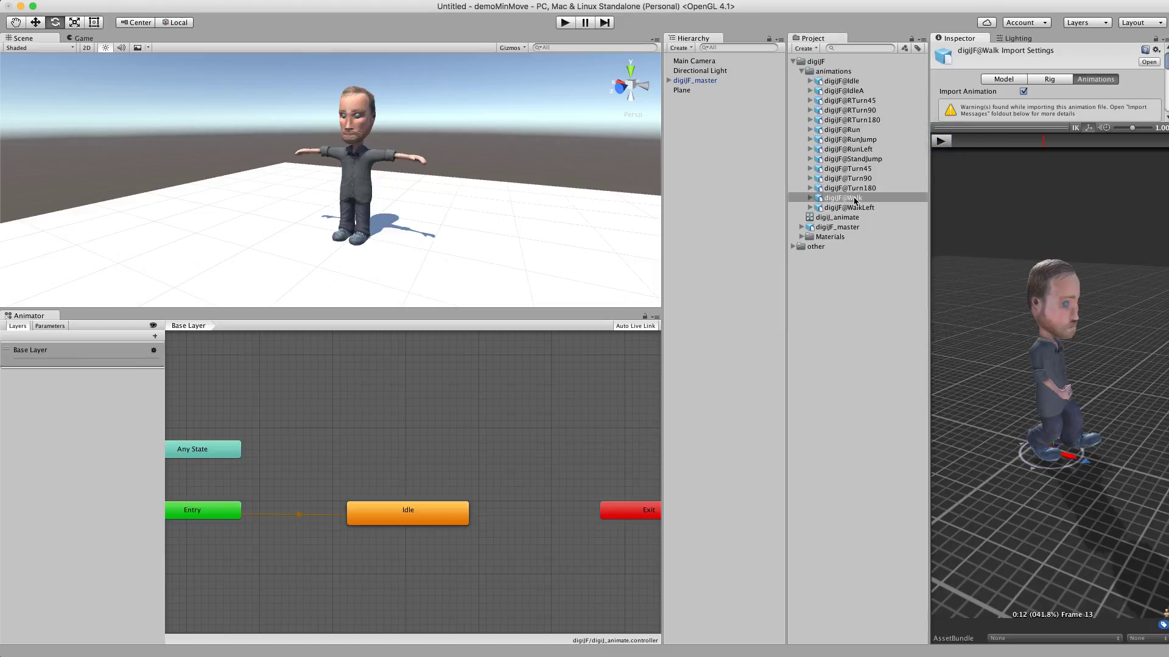
Add the digiJF@Walk animation as a state directly above Idle and test the scene in play mode
drag(855, 201, 409, 420)
drag(496, 424, 444, 425)
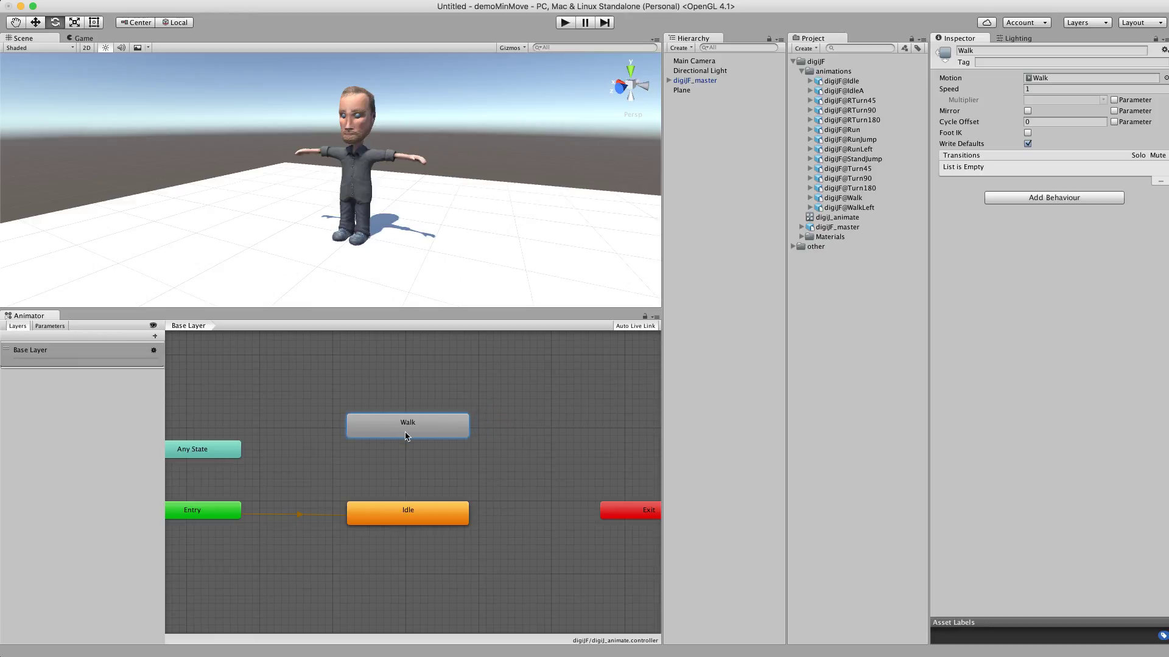
click(565, 23)
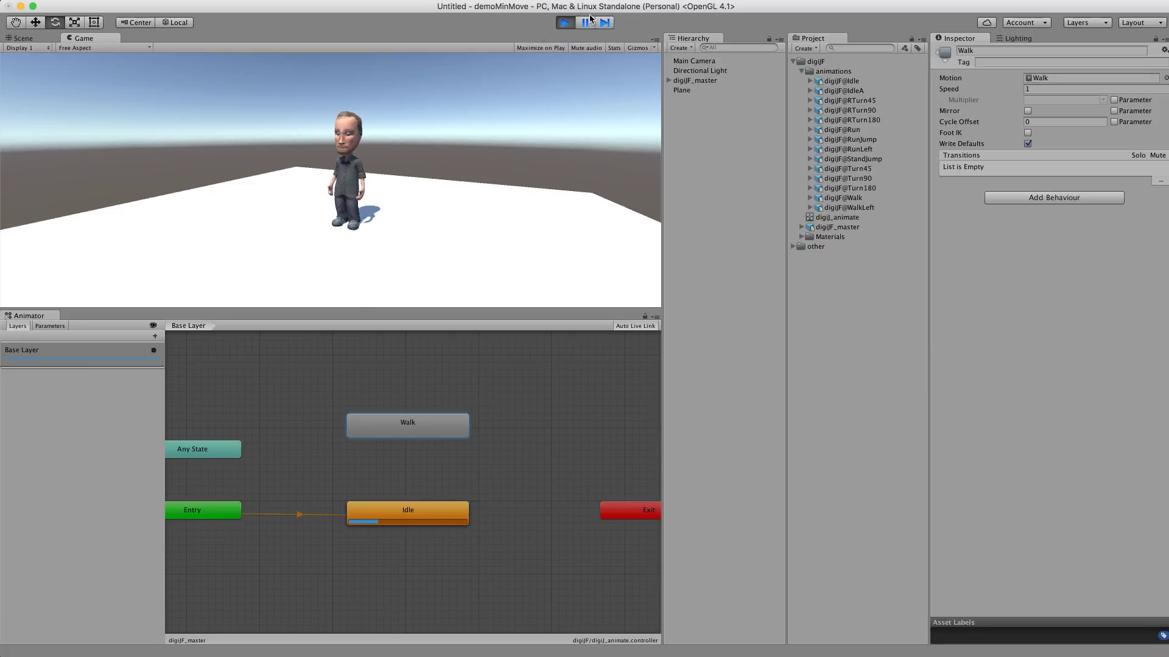
click(565, 22)
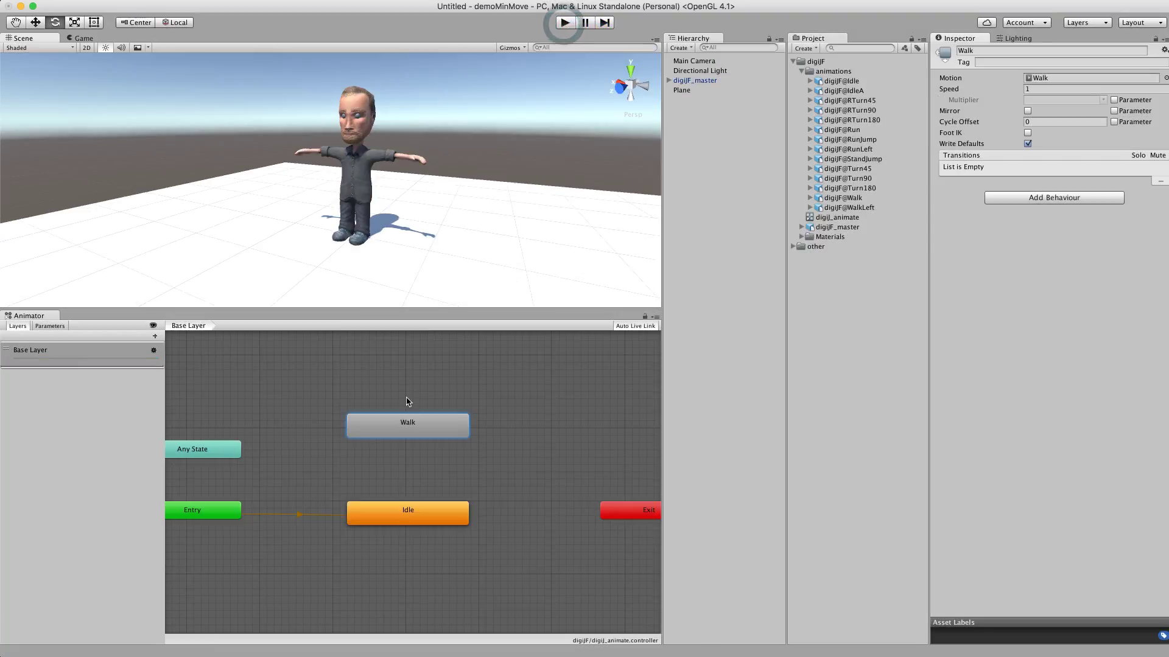
Create a transition from Idle to Walk and run the scene to test it
right_click(394, 519)
click(416, 521)
click(409, 428)
click(413, 429)
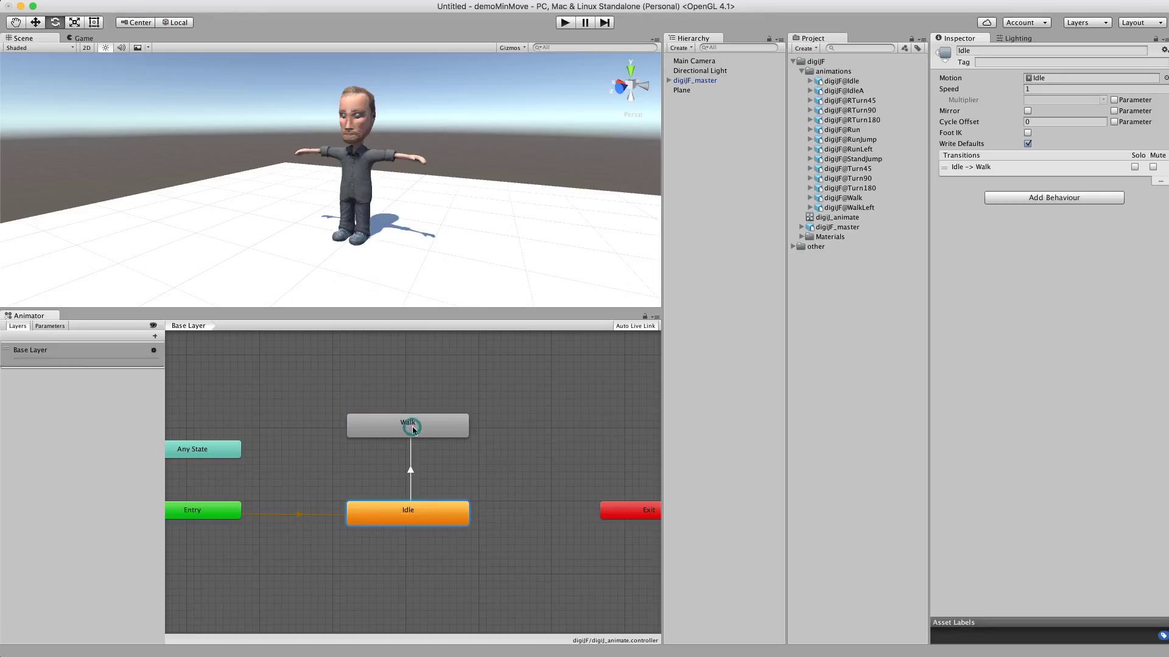
click(564, 22)
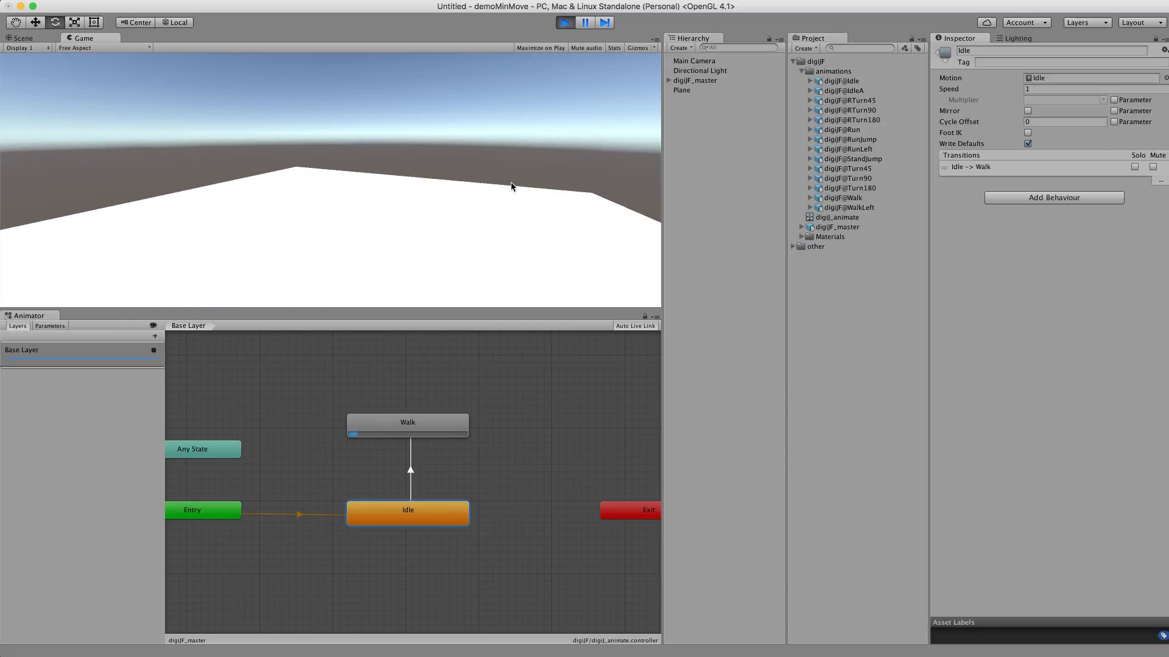
click(564, 22)
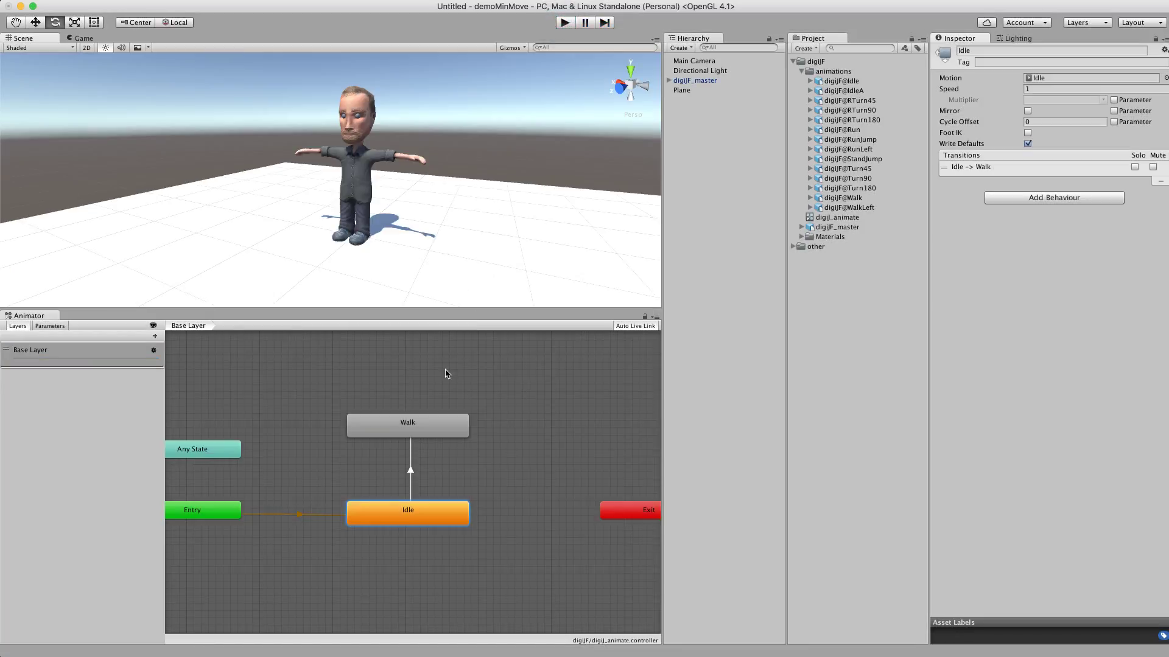
Move the Walk state closer to Idle and add the digiJF@Run animation as a state above it
drag(420, 423, 420, 445)
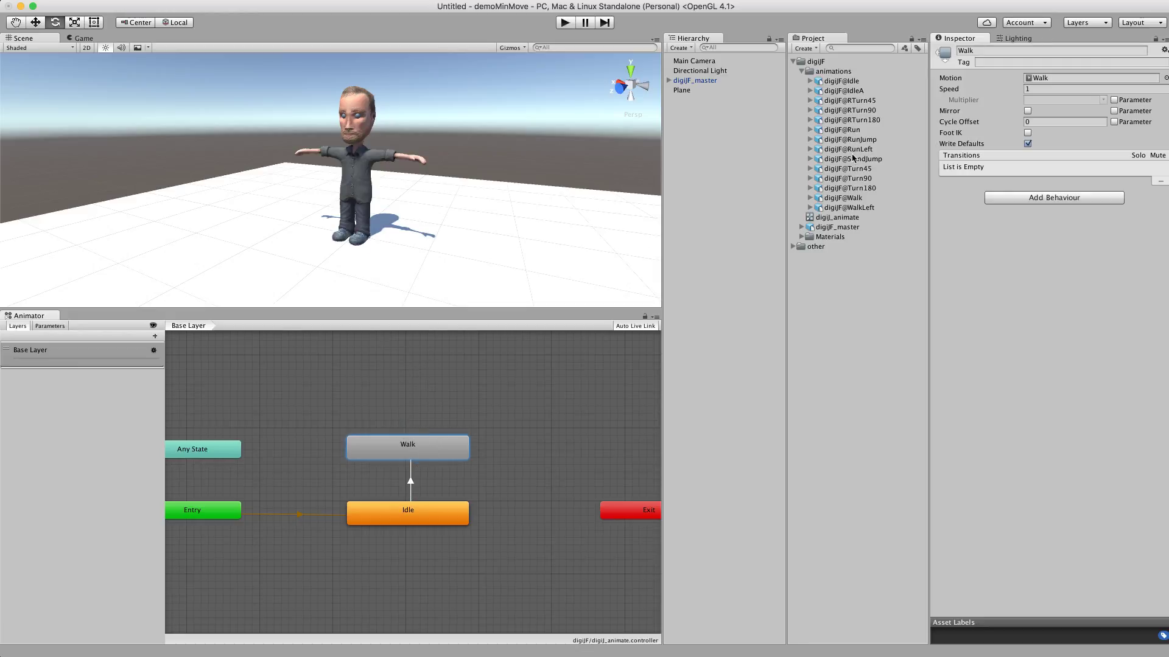
drag(858, 132, 396, 414)
click(442, 419)
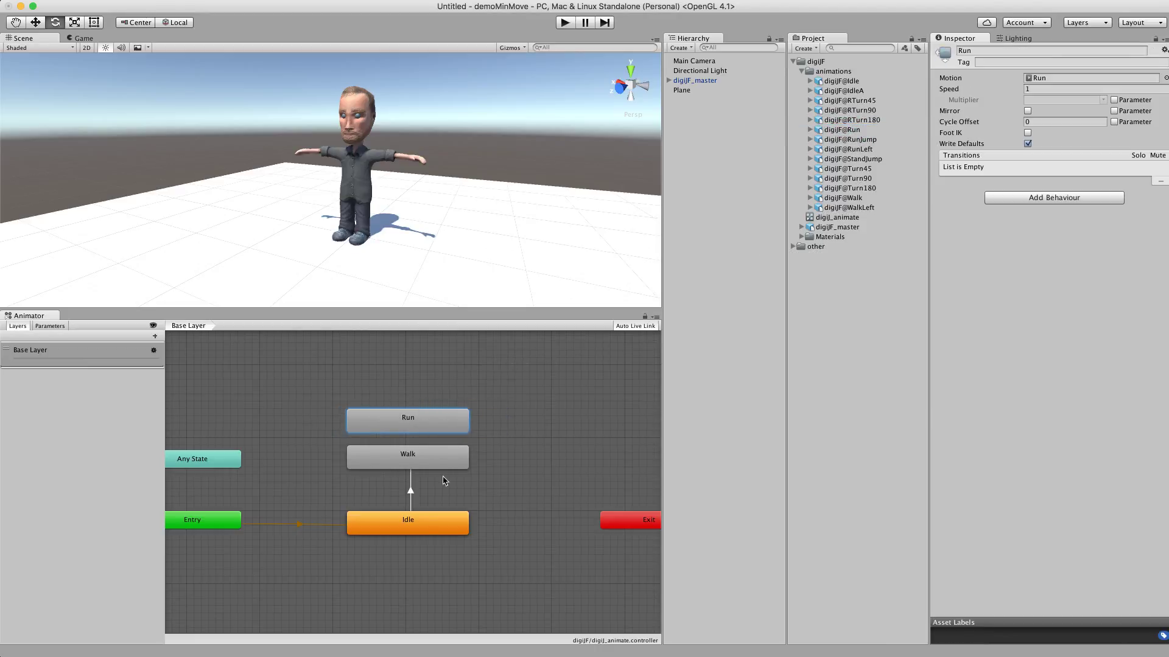
click(413, 459)
click(410, 419)
Delete the Idle-to-Walk transition and both the Run and Walk states from the base layer
click(411, 485)
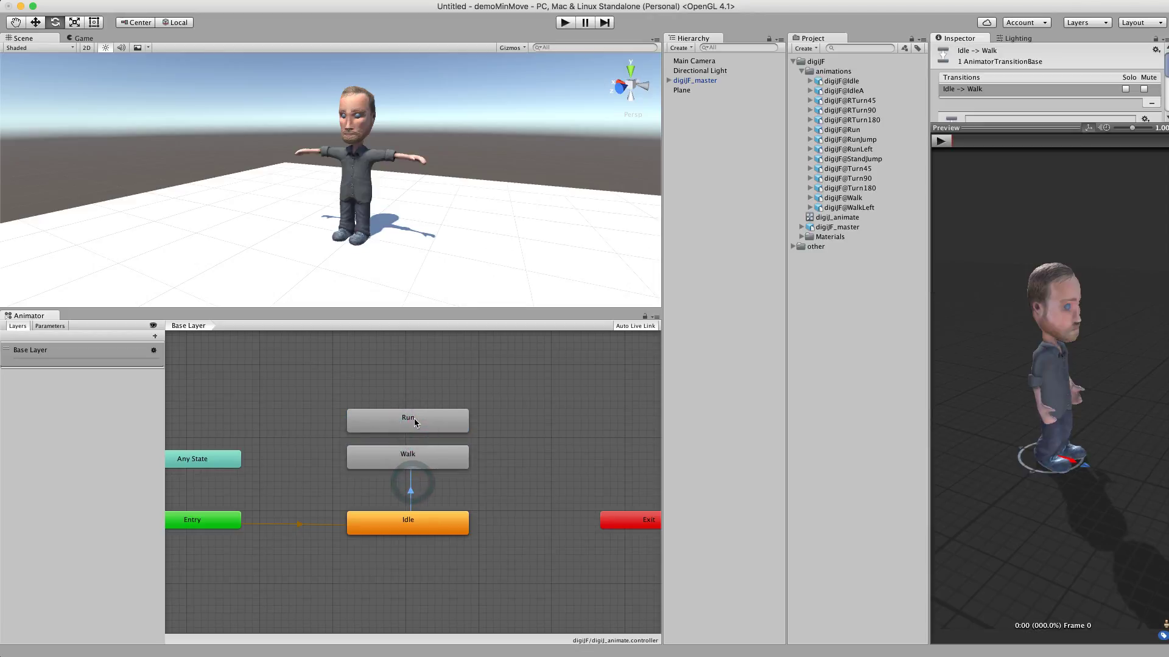
key(Delete)
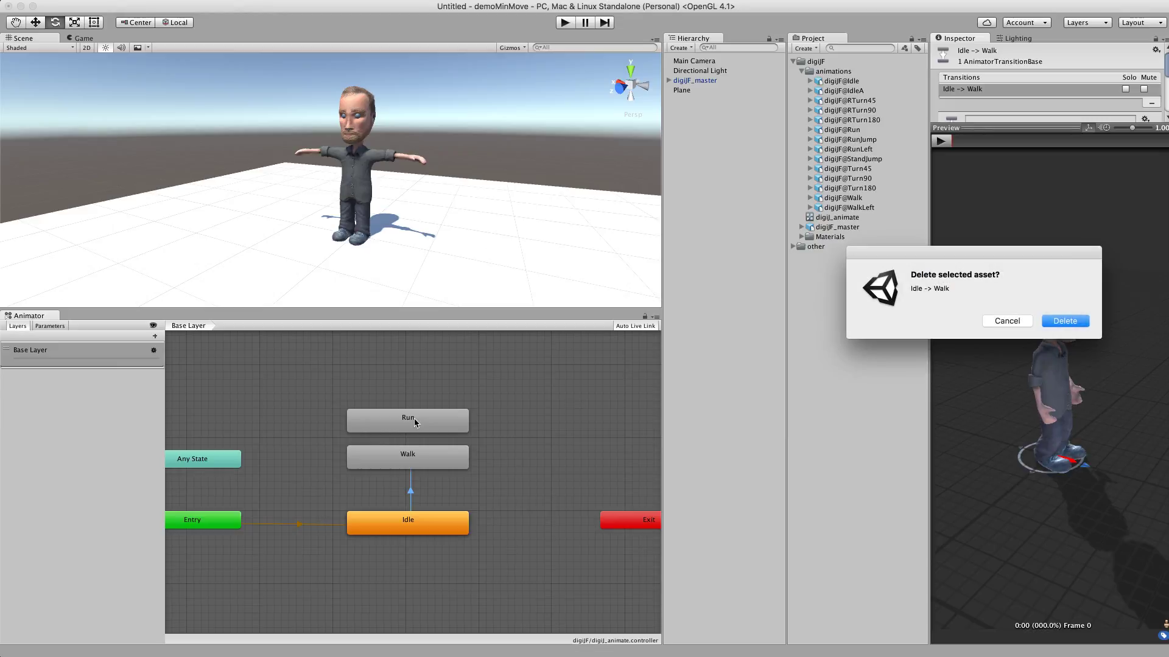
click(1061, 321)
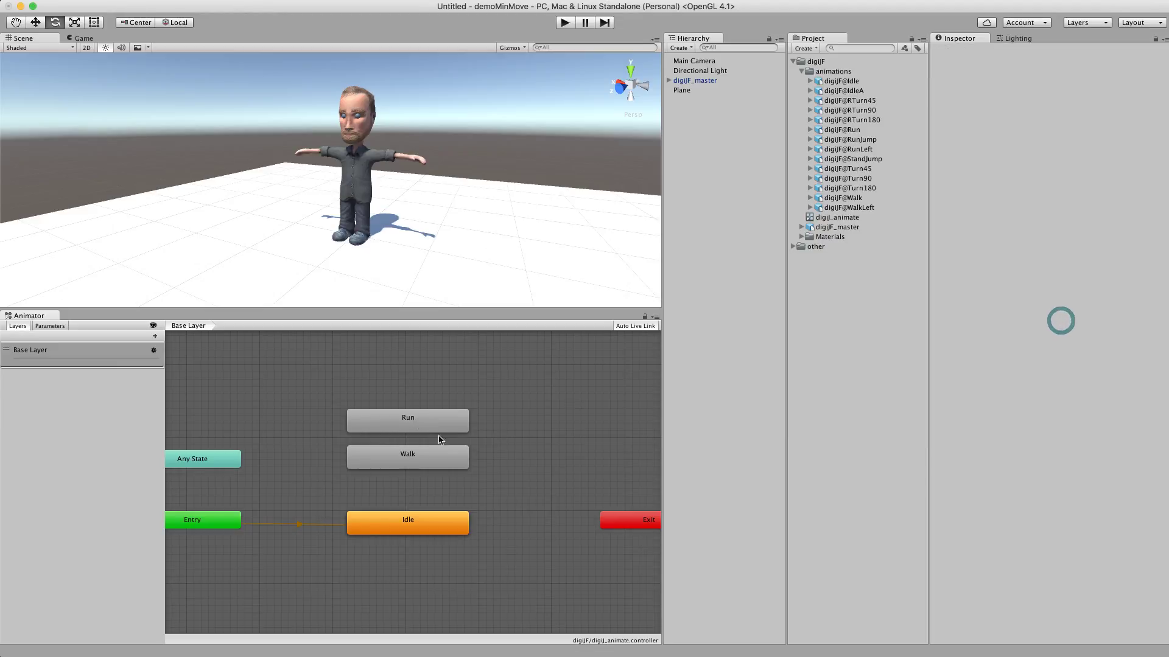
click(420, 417)
shift+click(423, 457)
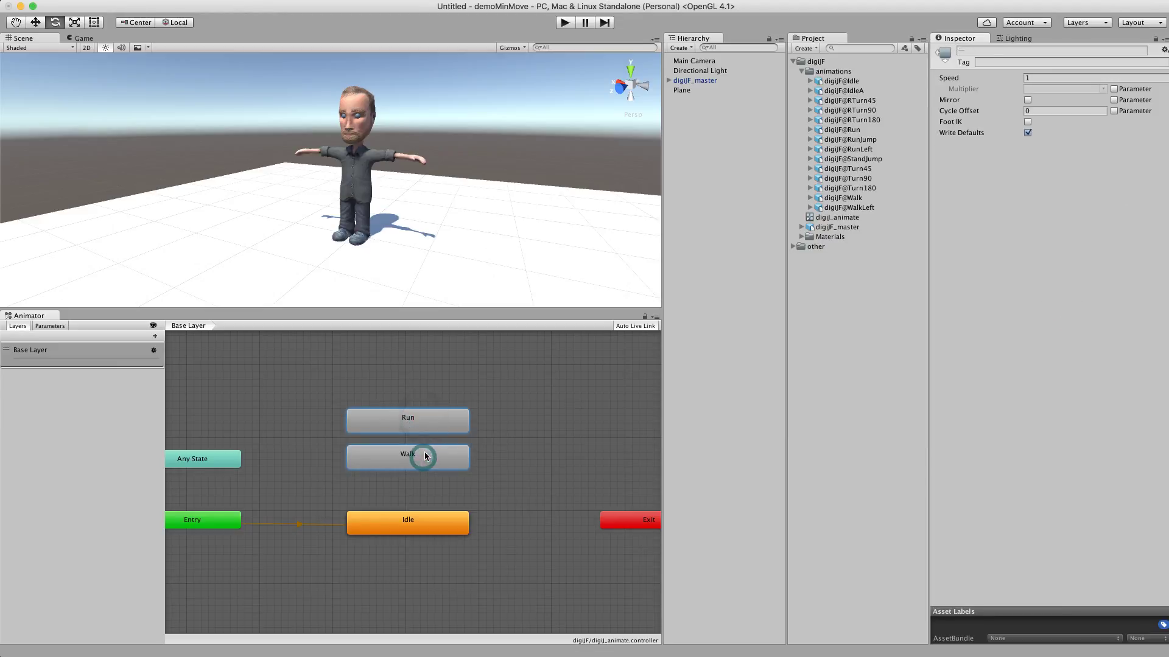
key(Delete)
key(Return)
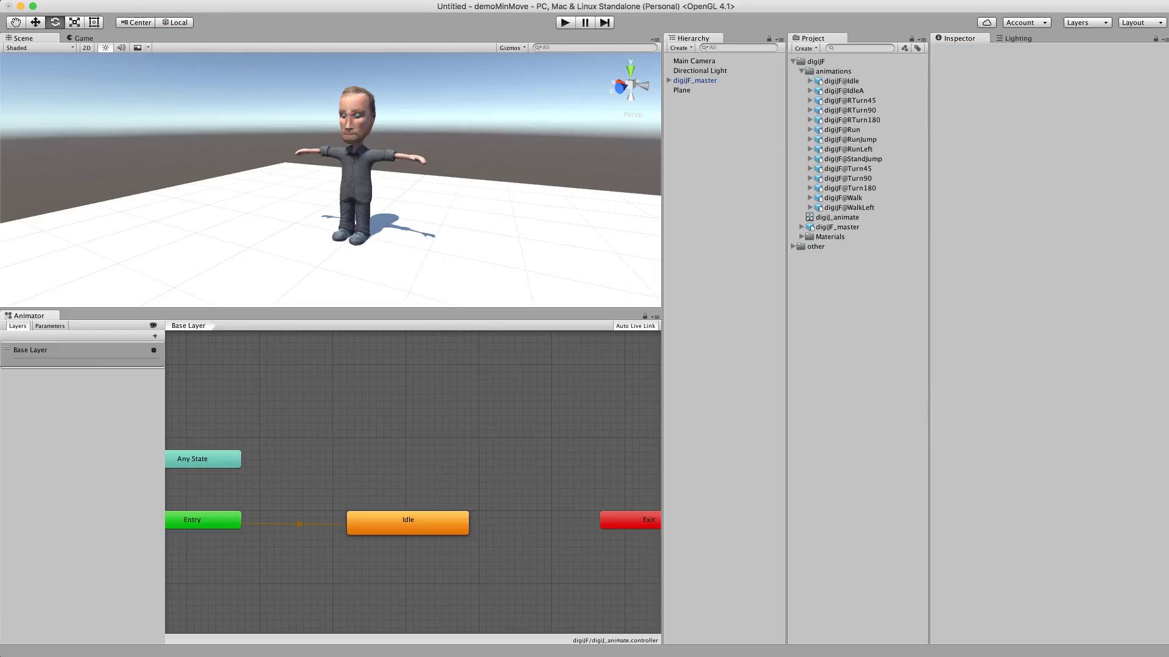
Switch to the presentation to examine the slide diagramming idle, walk, run and step-turn blends, and minimize it
click(850, 574)
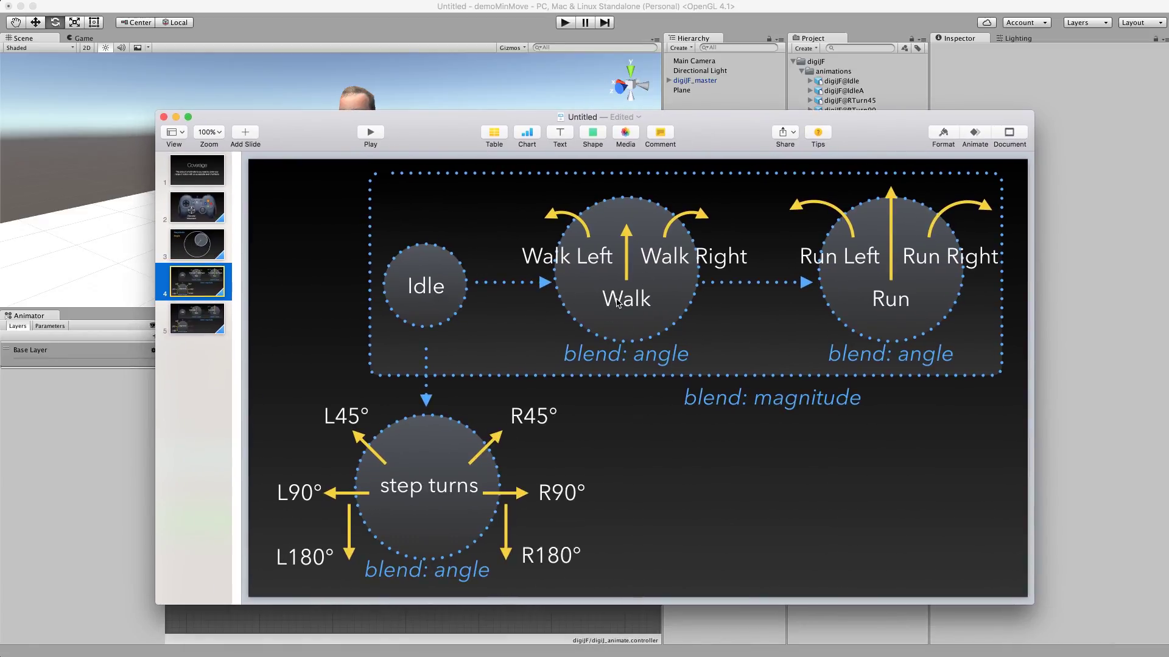
key(super+m)
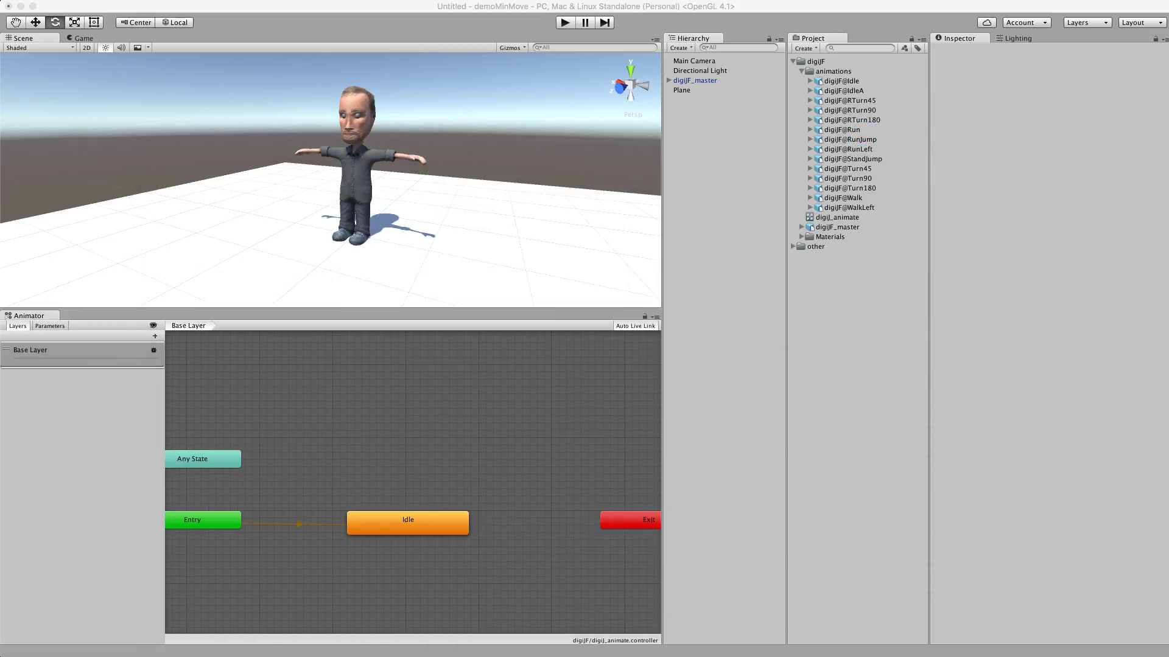
Create a state from a new blend tree in the base layer and place it directly above Idle
click(417, 395)
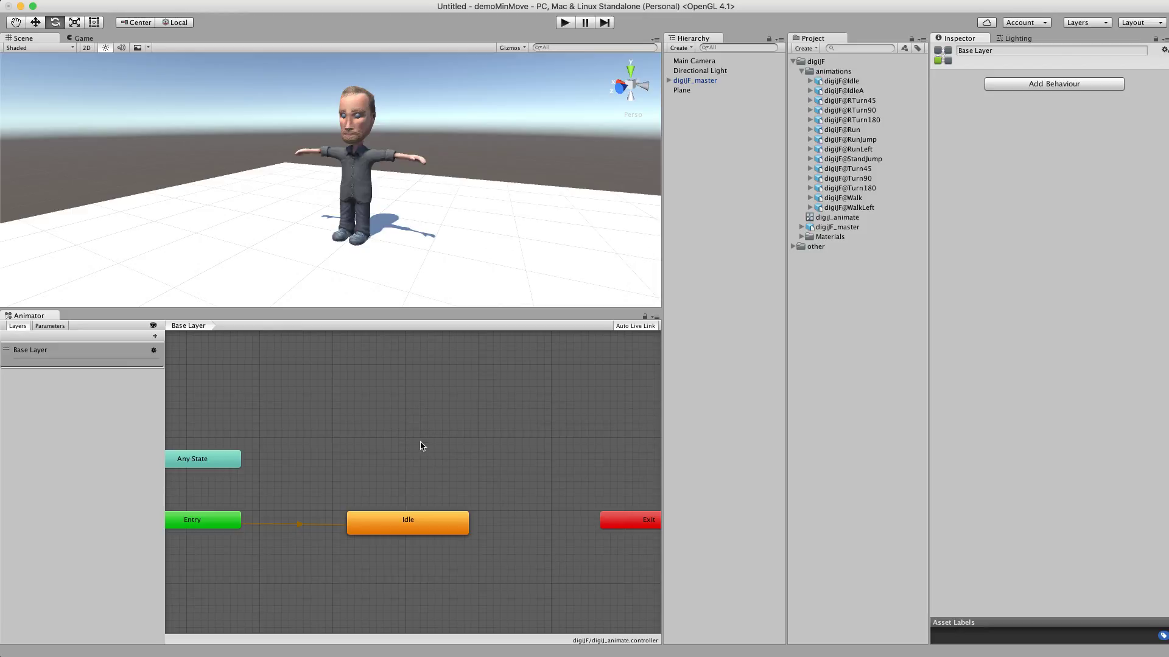
right_click(417, 423)
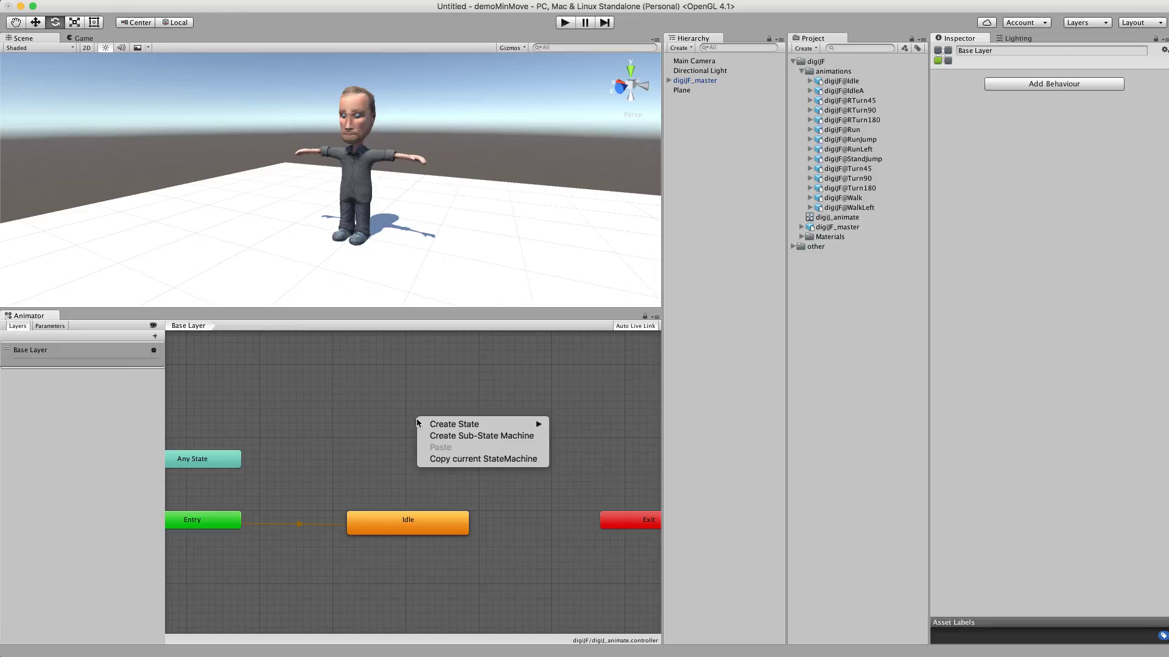
mouse_move(434, 424)
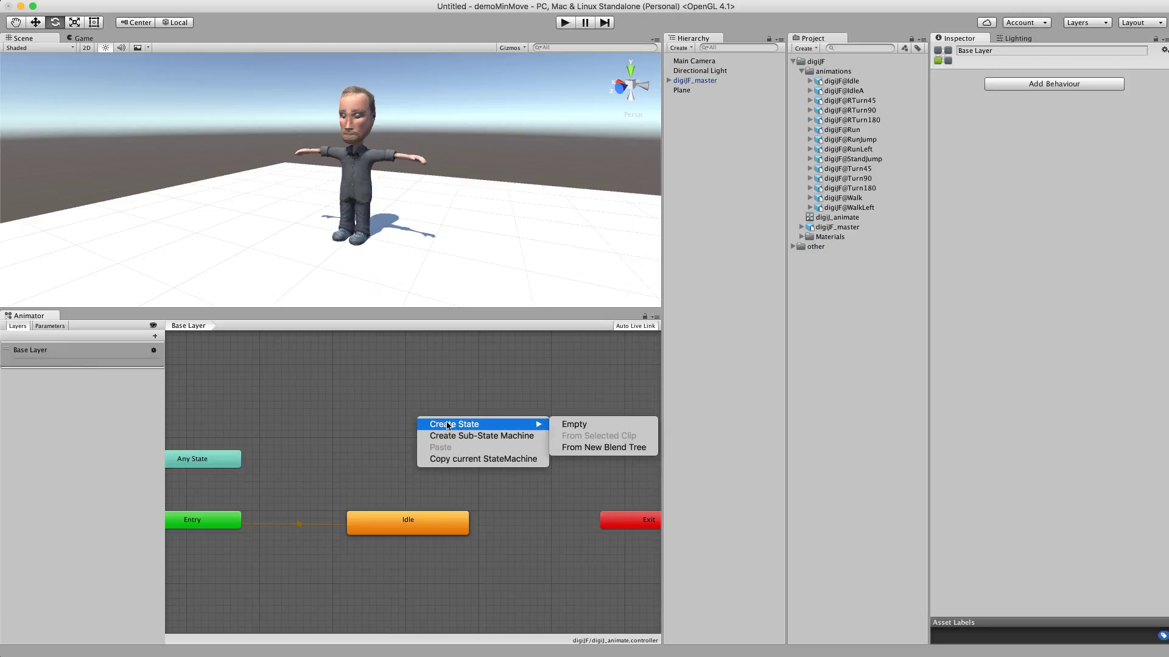
click(605, 448)
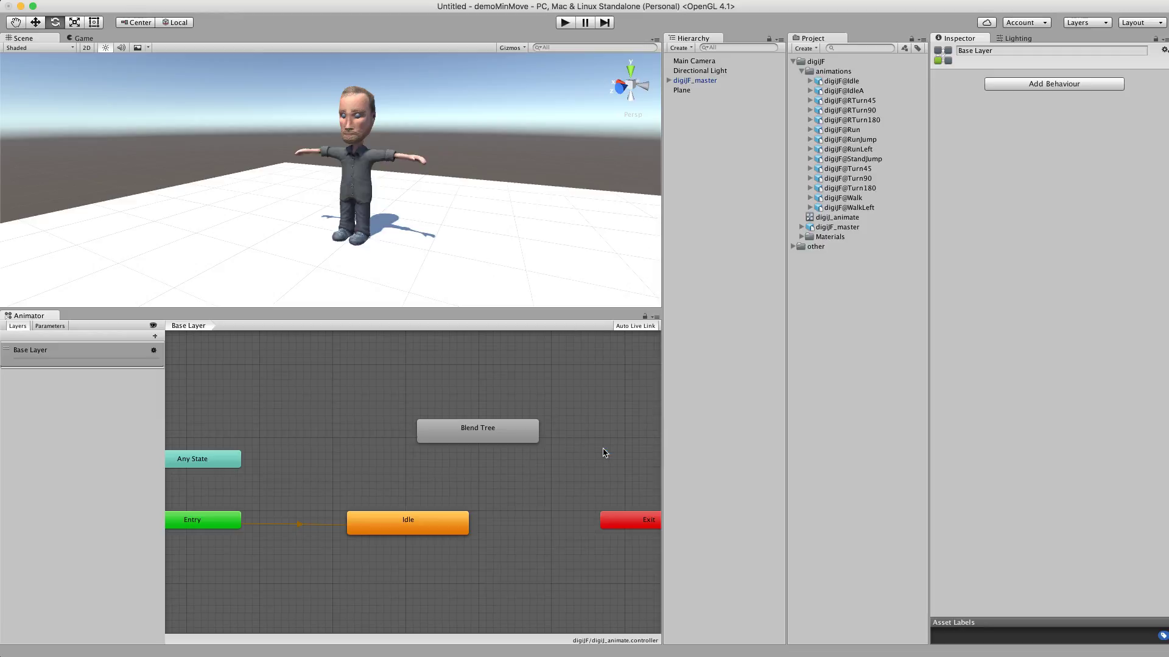
drag(508, 433, 437, 442)
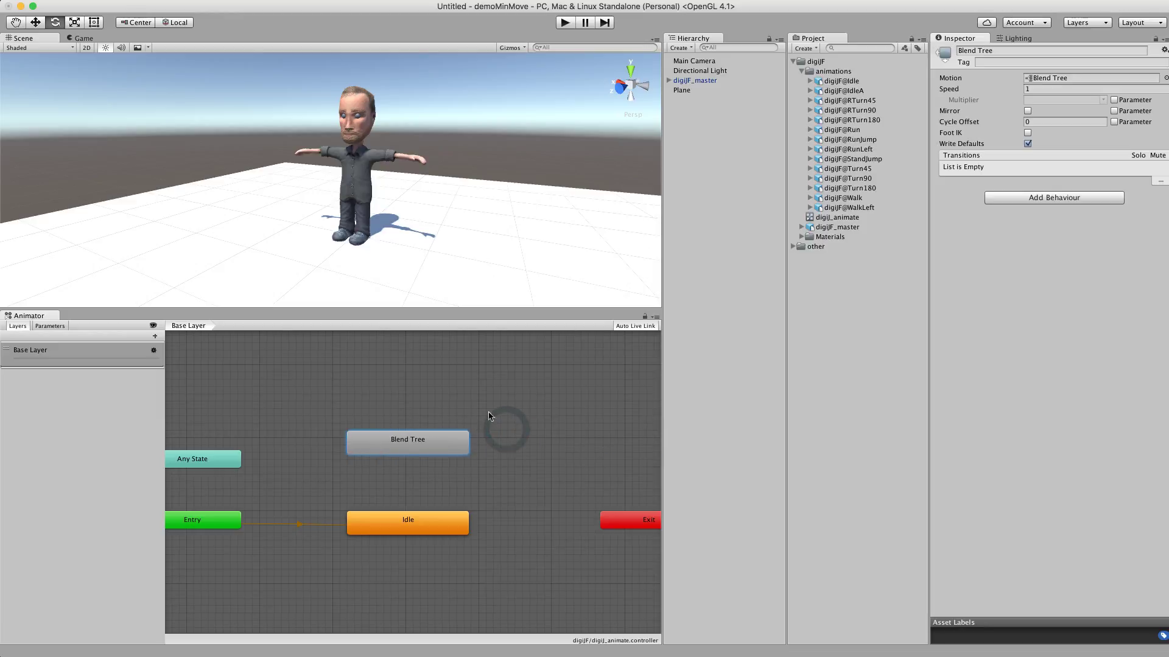
Rename the new blend tree state as locomotion
click(1010, 50)
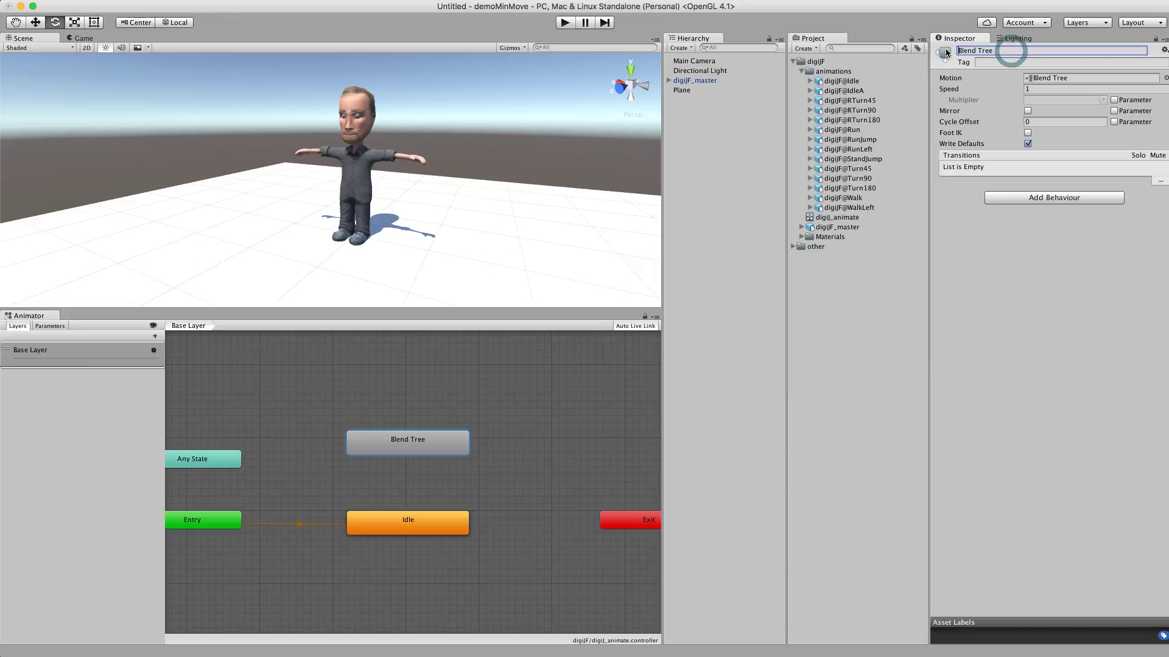
drag(999, 48, 958, 50)
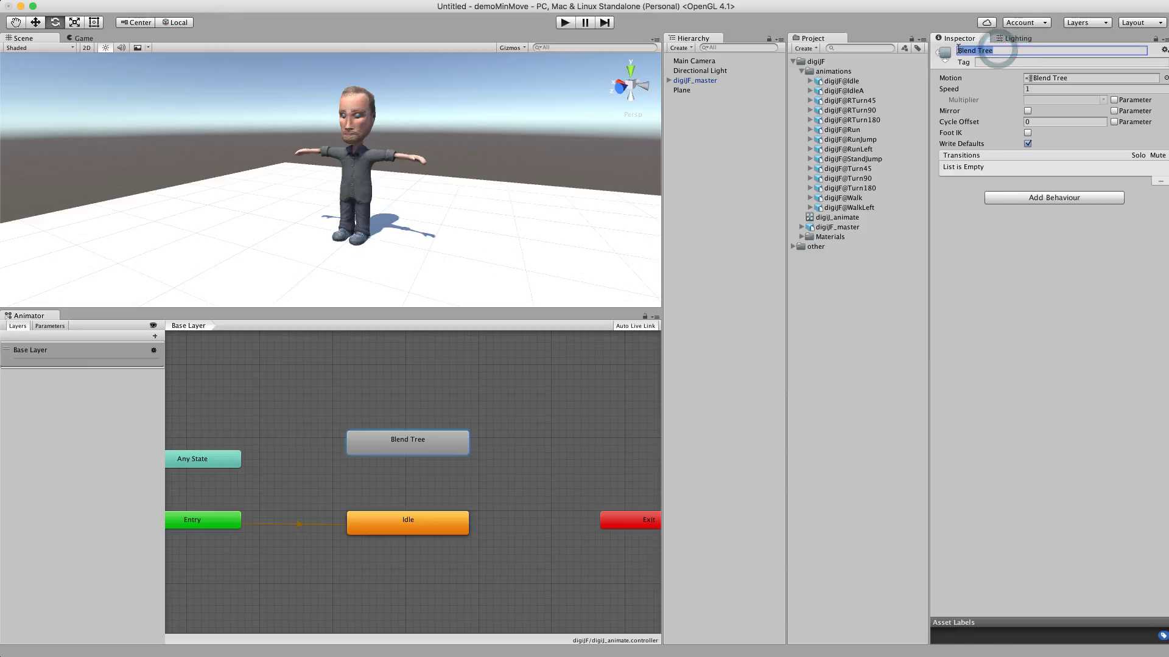
text(locomotion)
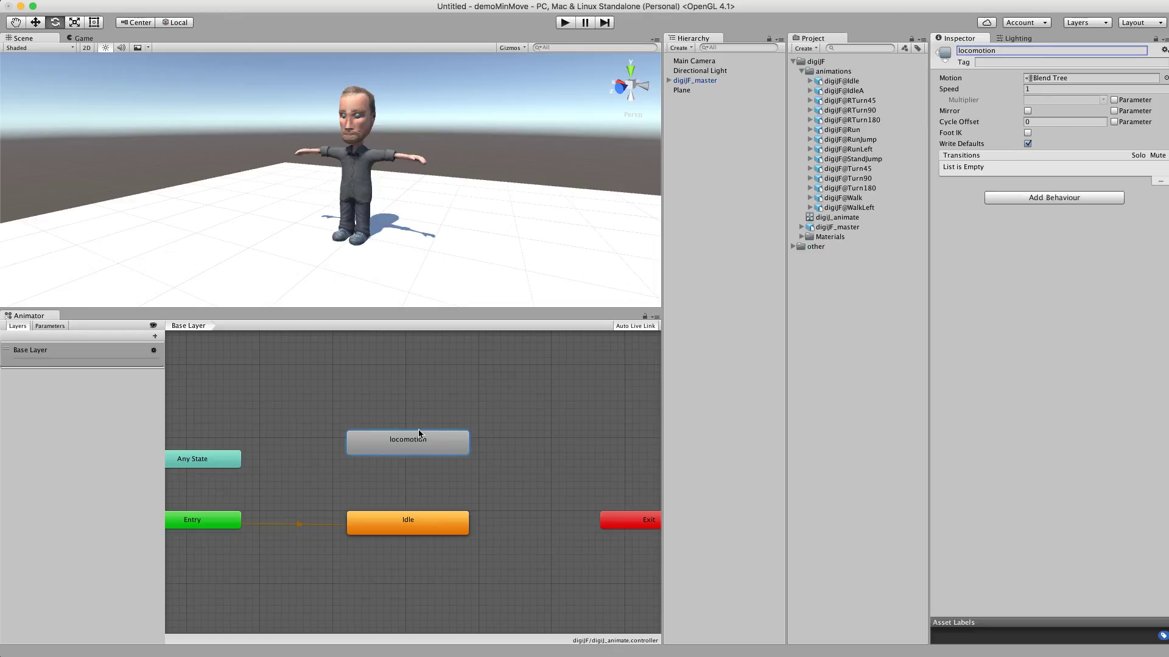
Open the locomotion blend tree, enlarge the area for its settings and show the animator's parameter list
double_click(415, 448)
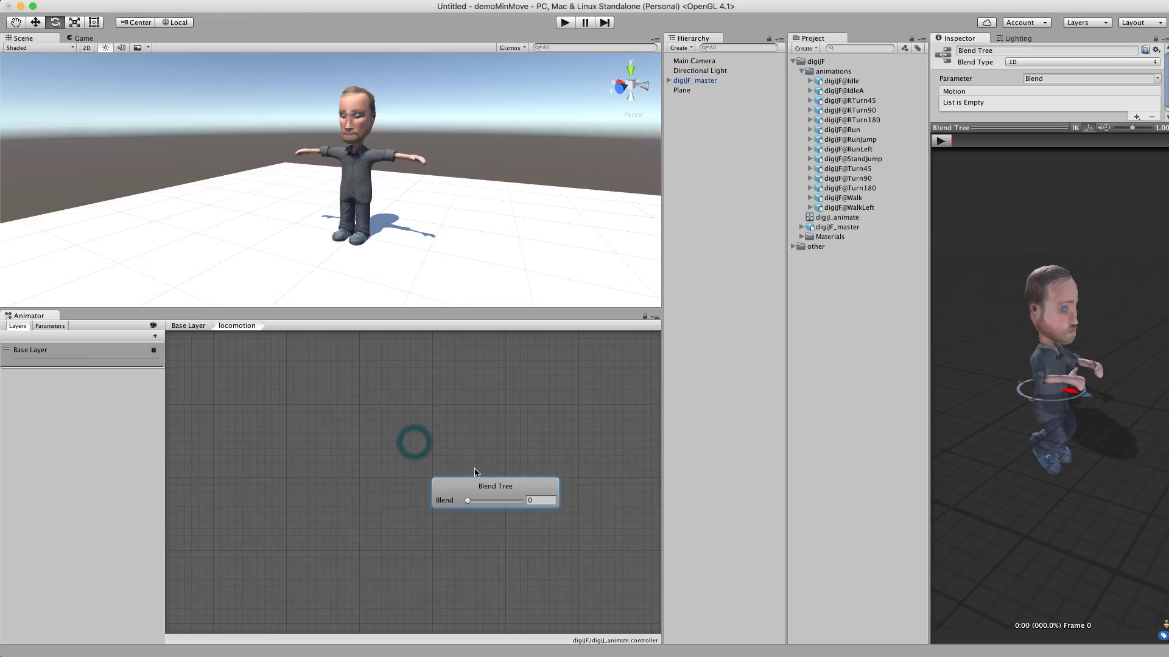
alt+drag(511, 488, 393, 461)
drag(1049, 127, 1049, 233)
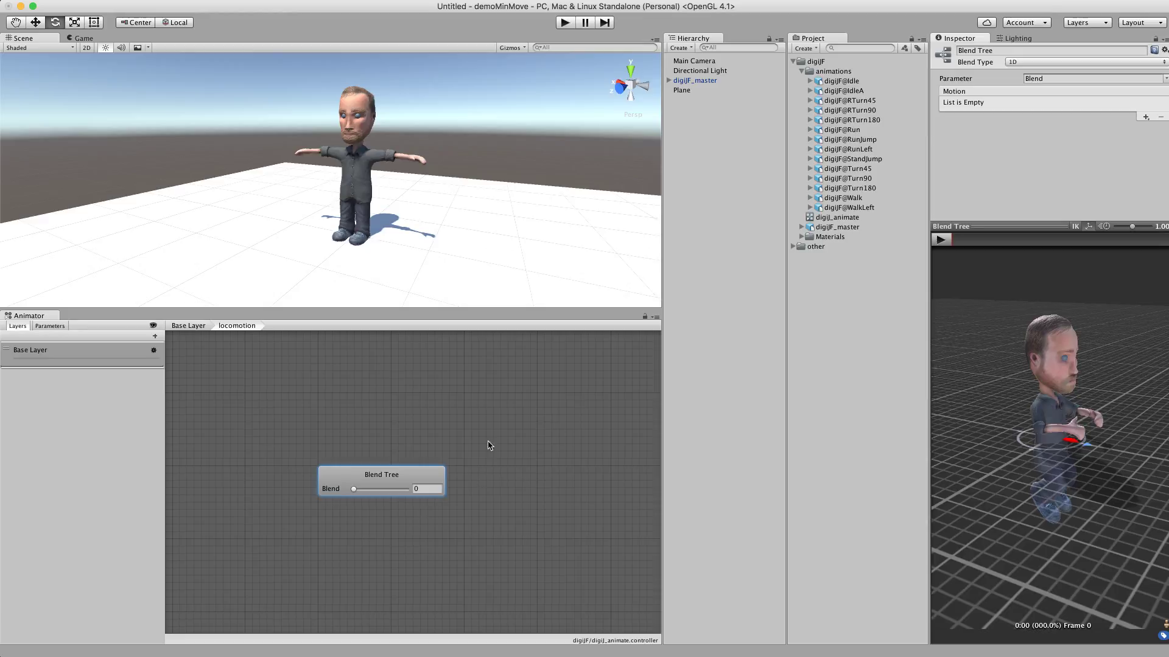
click(57, 327)
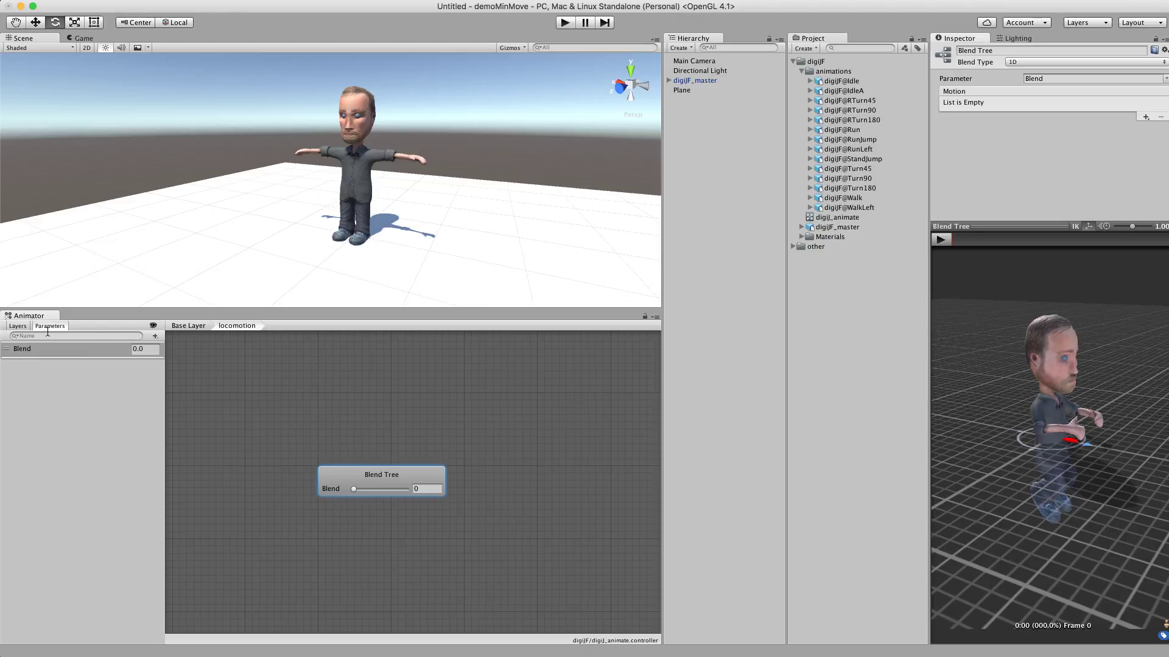
Add two float parameters to the animator, naming them Magnitude and Angle
click(155, 336)
click(159, 347)
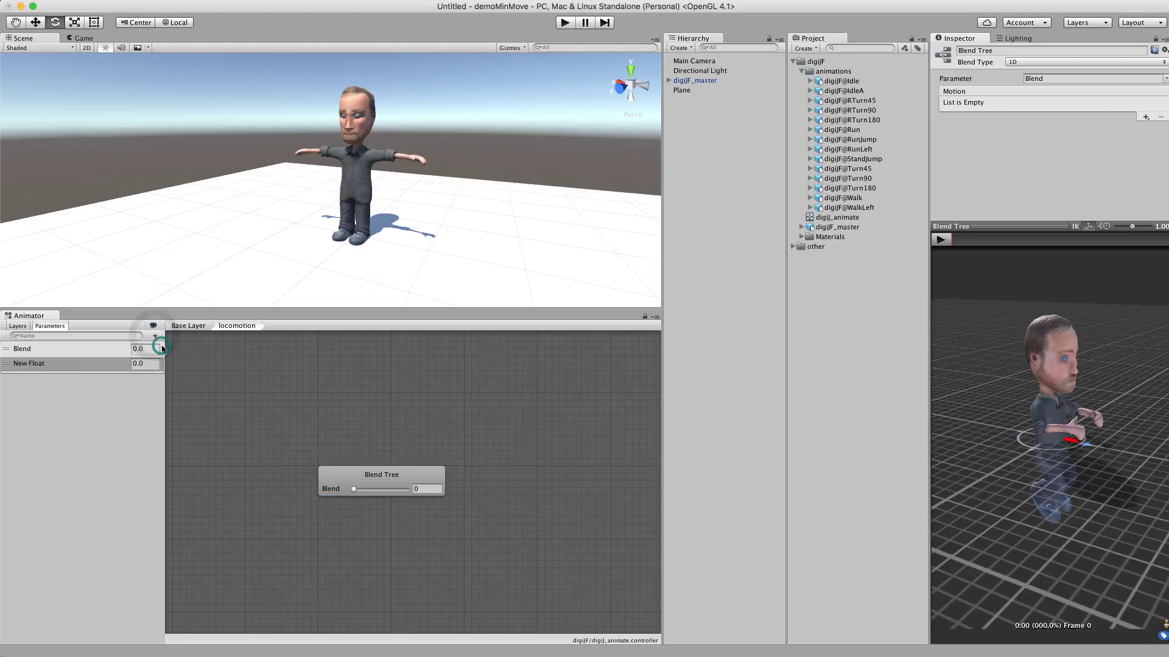
text(Magnitude)
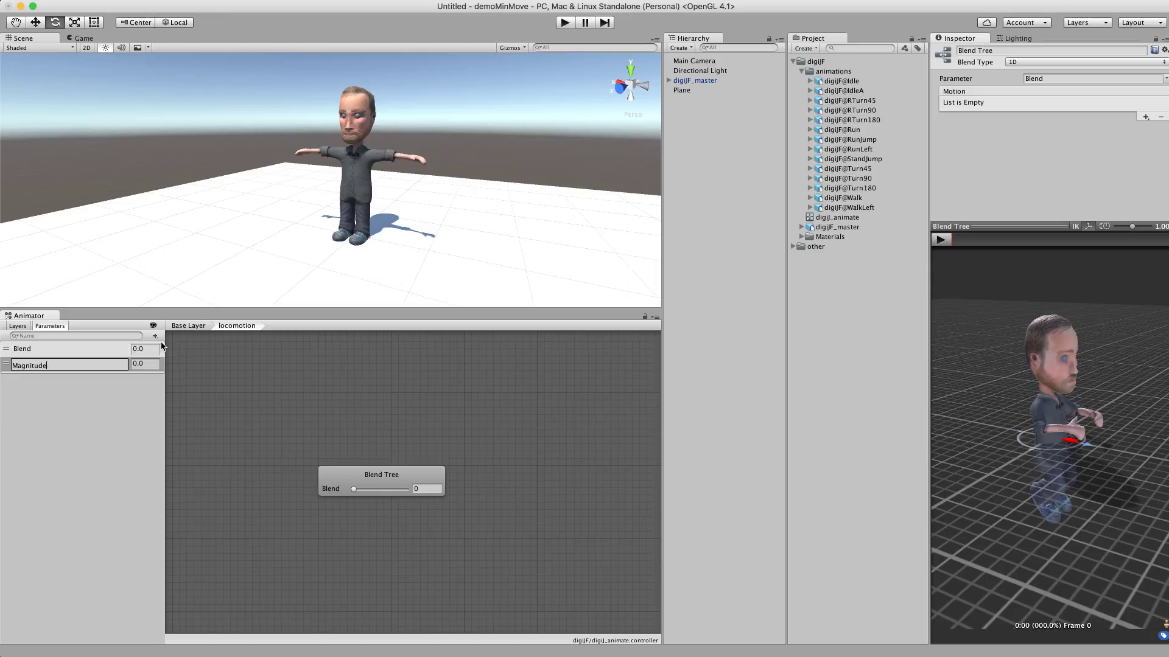
key(Return)
click(155, 336)
click(171, 348)
text(Angle)
key(Return)
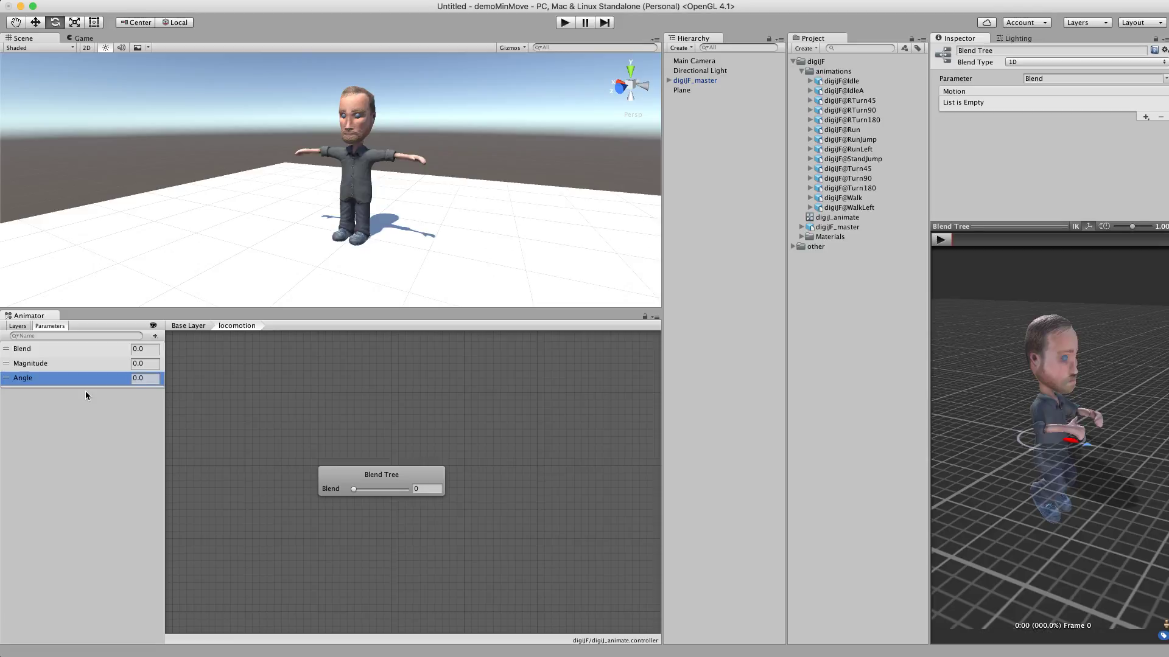
Set Magnitude as the blend parameter controlling the locomotion blend tree
click(47, 349)
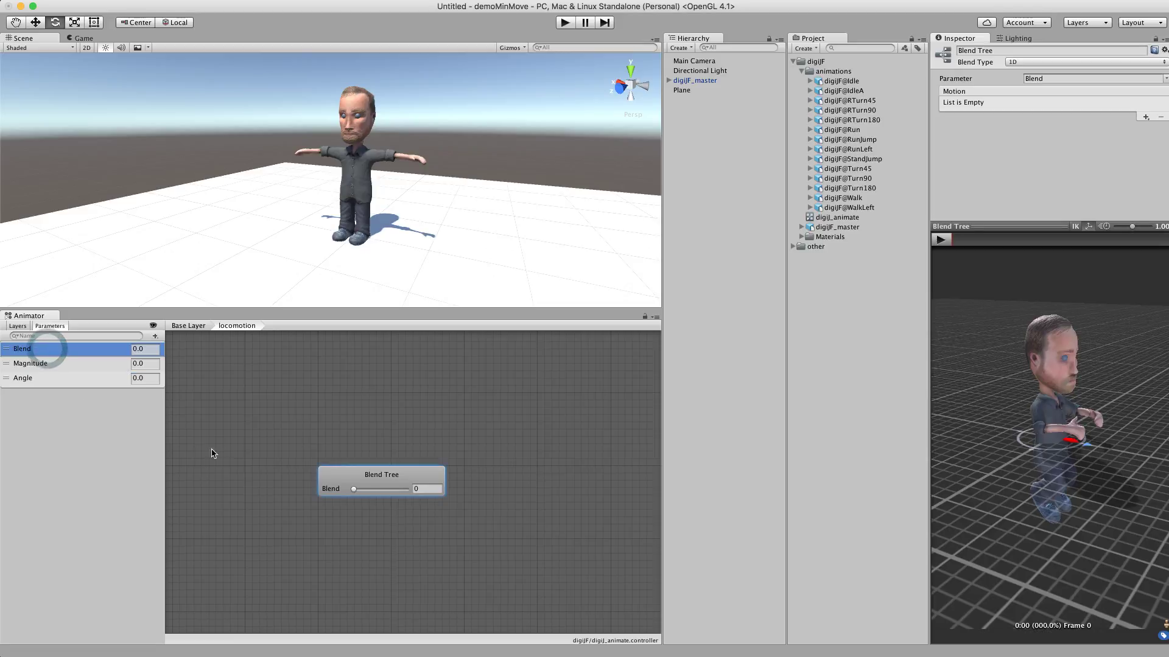
click(45, 363)
click(364, 477)
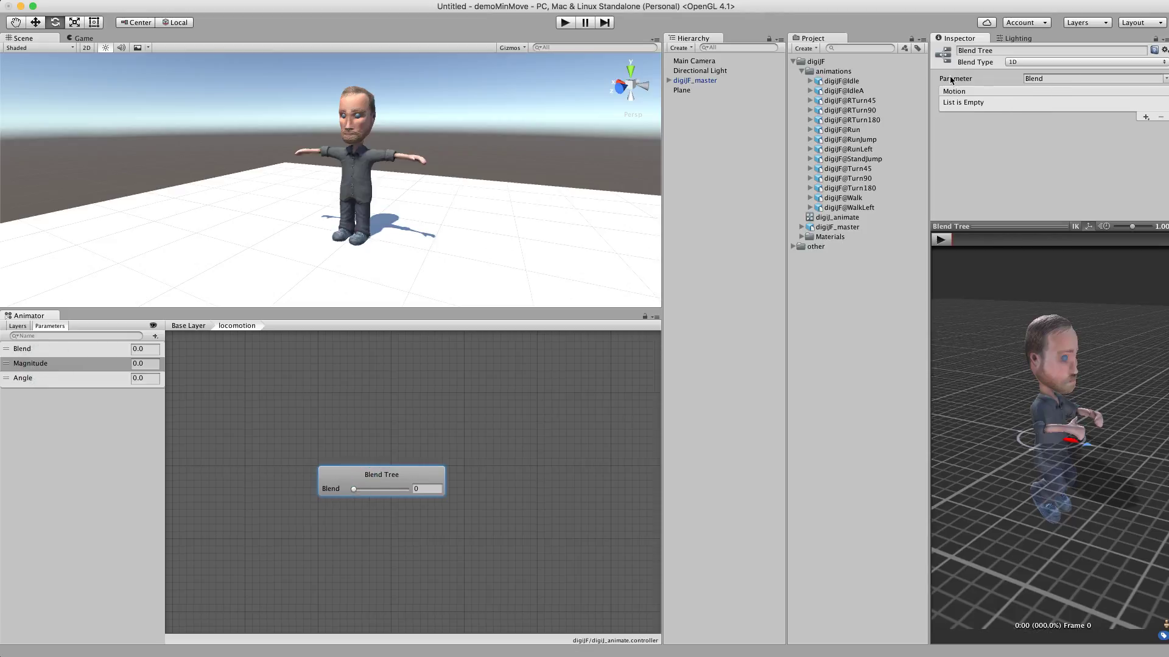
click(1165, 79)
click(1165, 89)
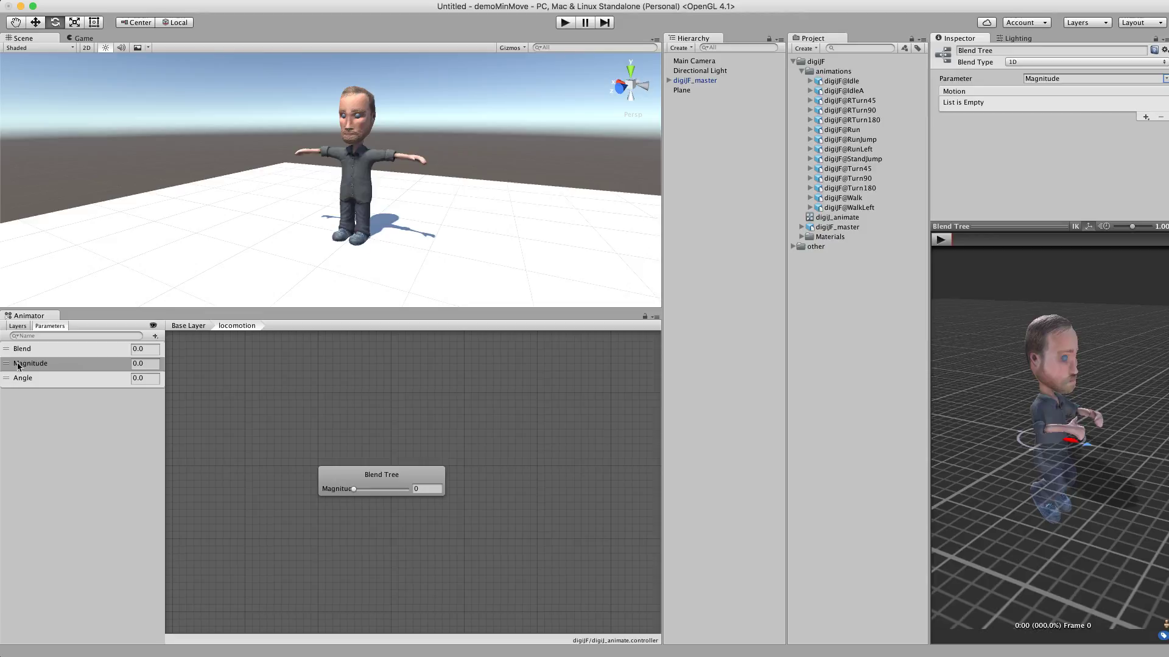
Delete the unused Blend parameter from the animator's parameter list
click(46, 348)
right_click(46, 348)
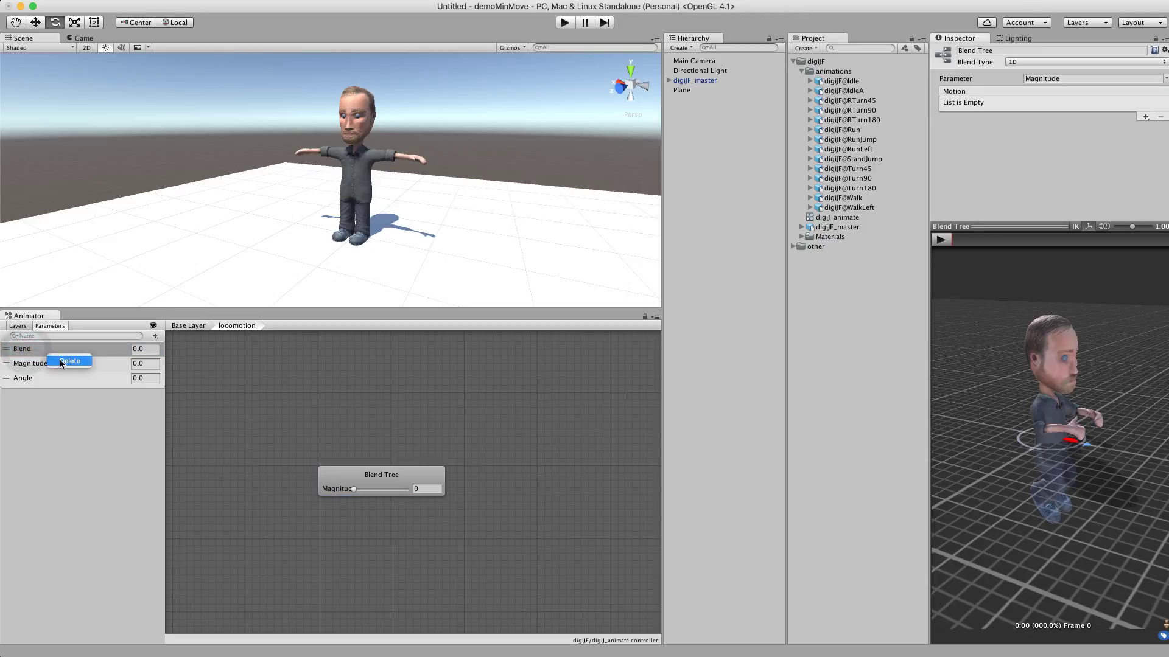
click(67, 361)
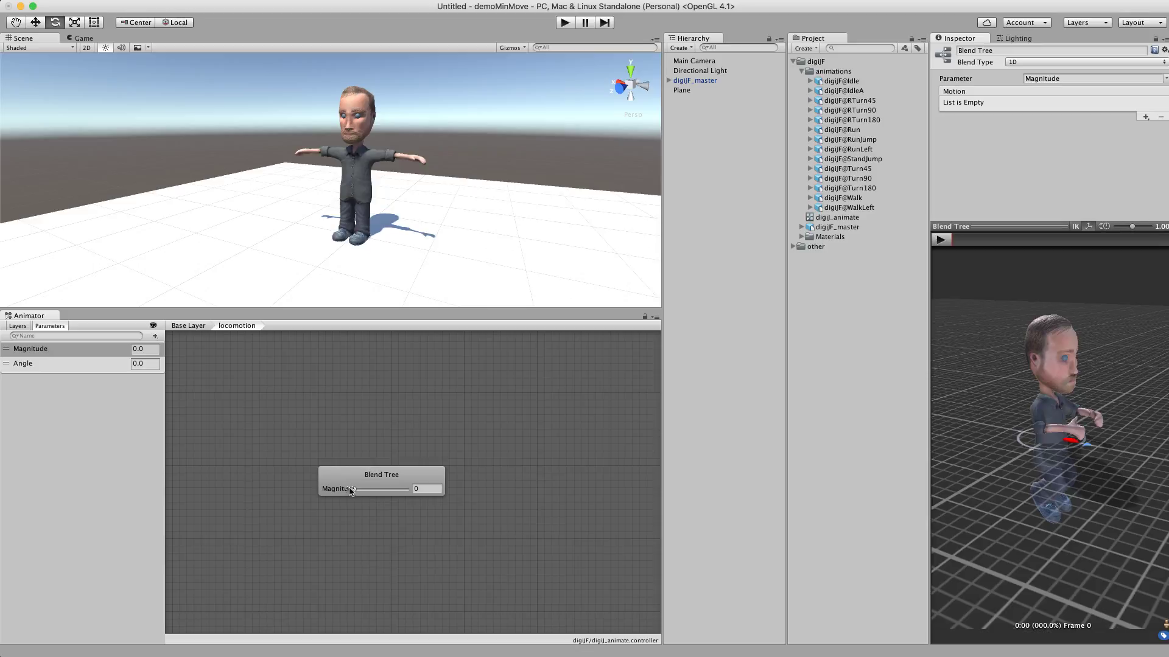
drag(779, 654, 386, 96)
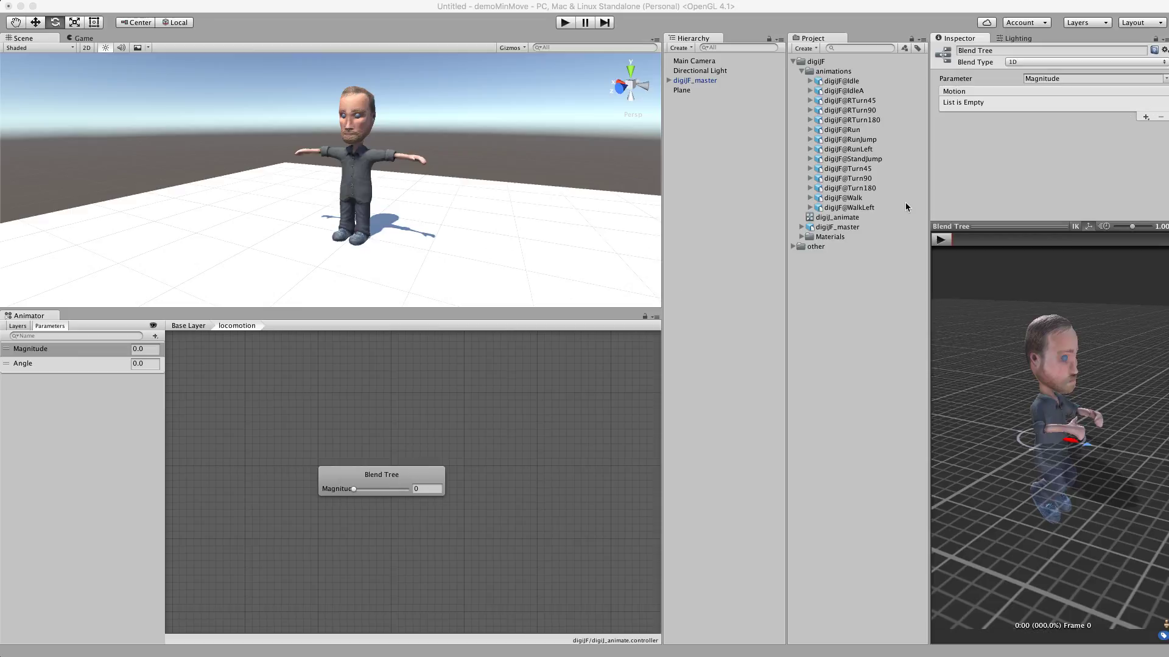
Add three empty motion fields to the locomotion blend tree
click(1146, 117)
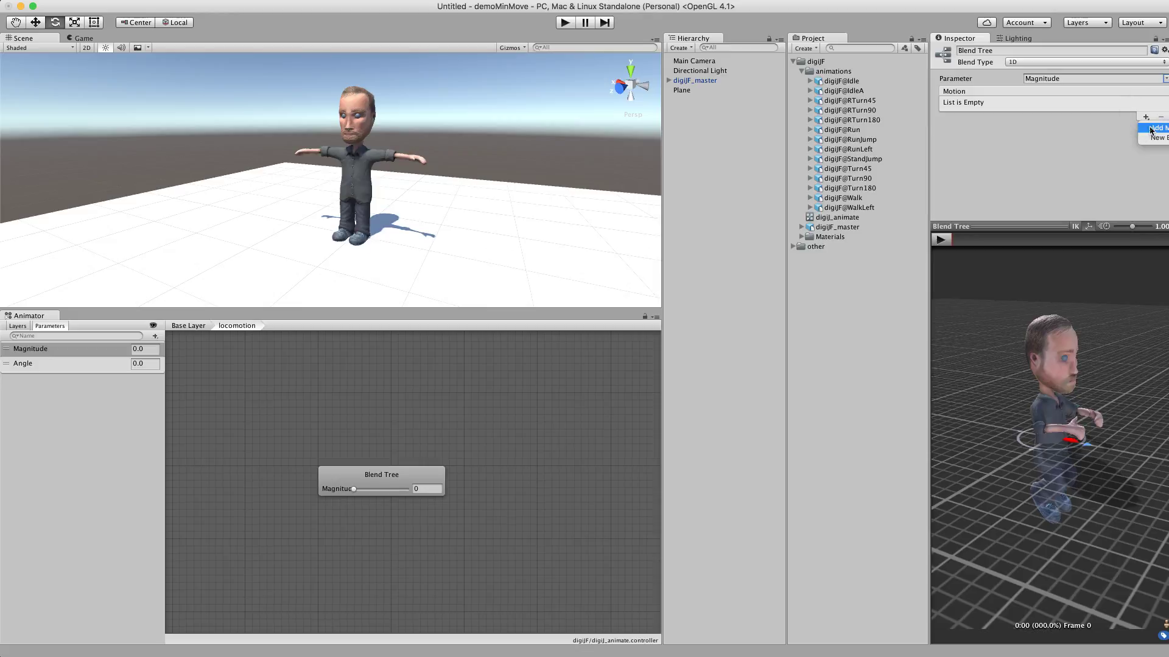
click(1150, 129)
click(1147, 121)
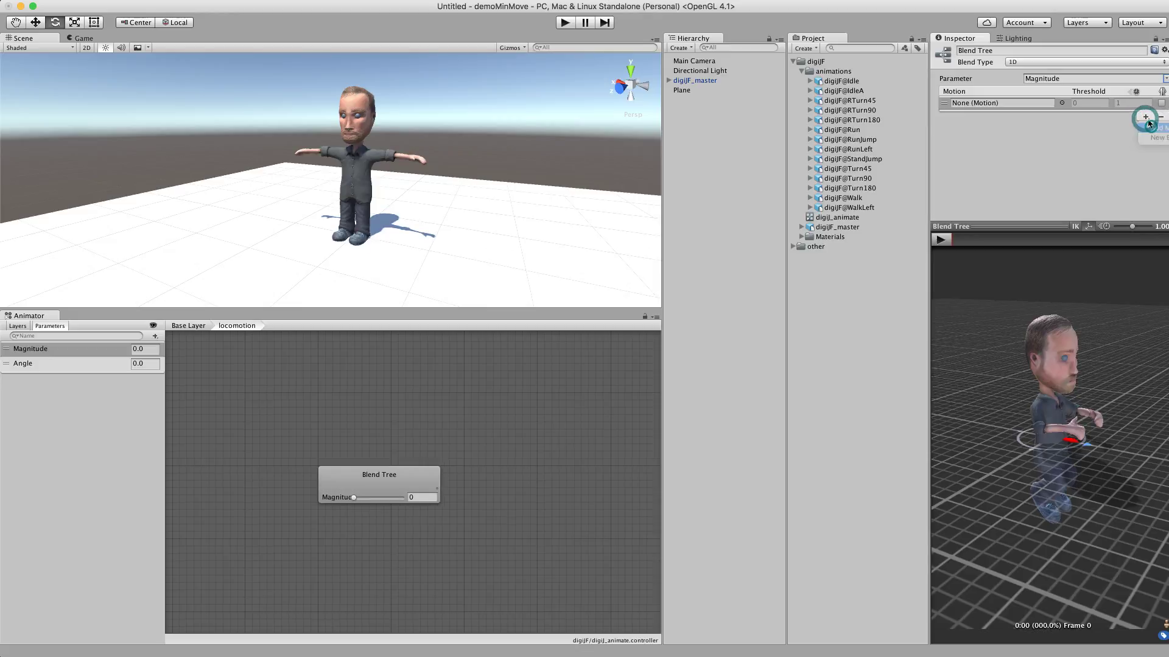
click(1152, 129)
click(1146, 169)
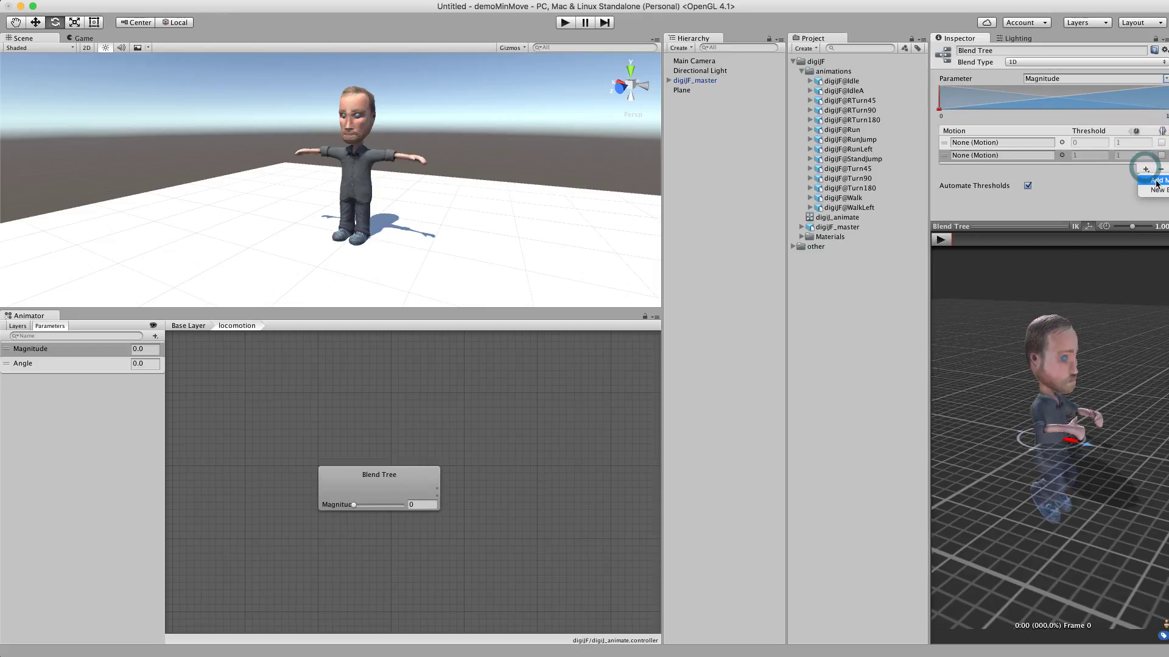
click(1157, 181)
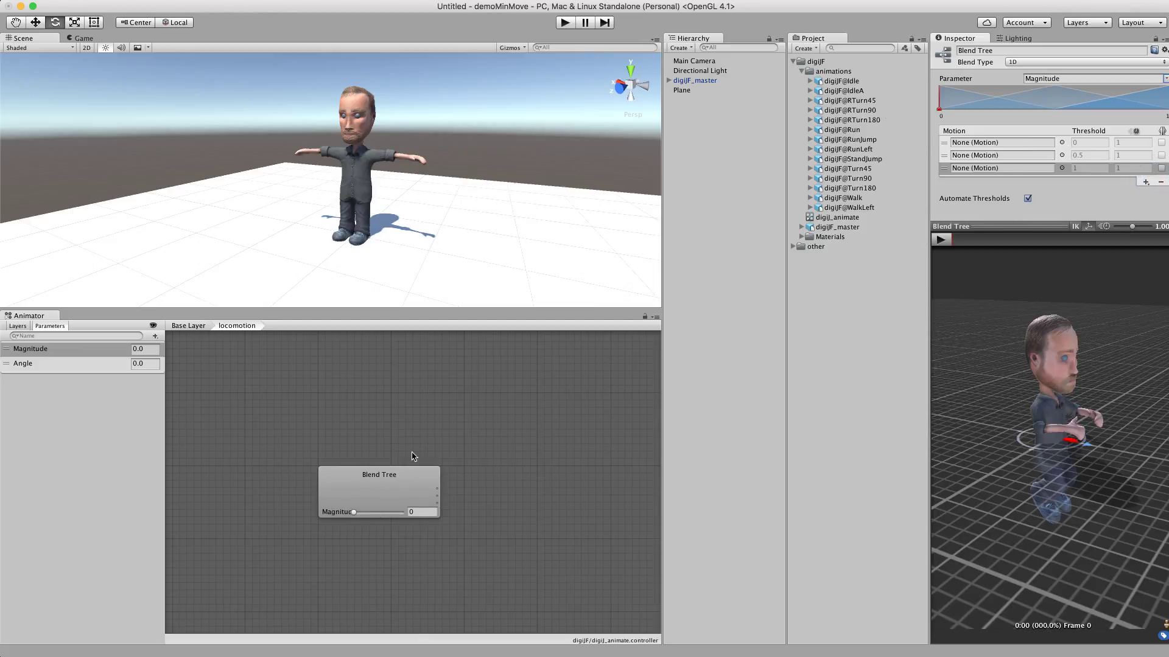
Assign the IdleA, Walk and Run animations, in that order, to the blend tree's three motion fields
click(404, 479)
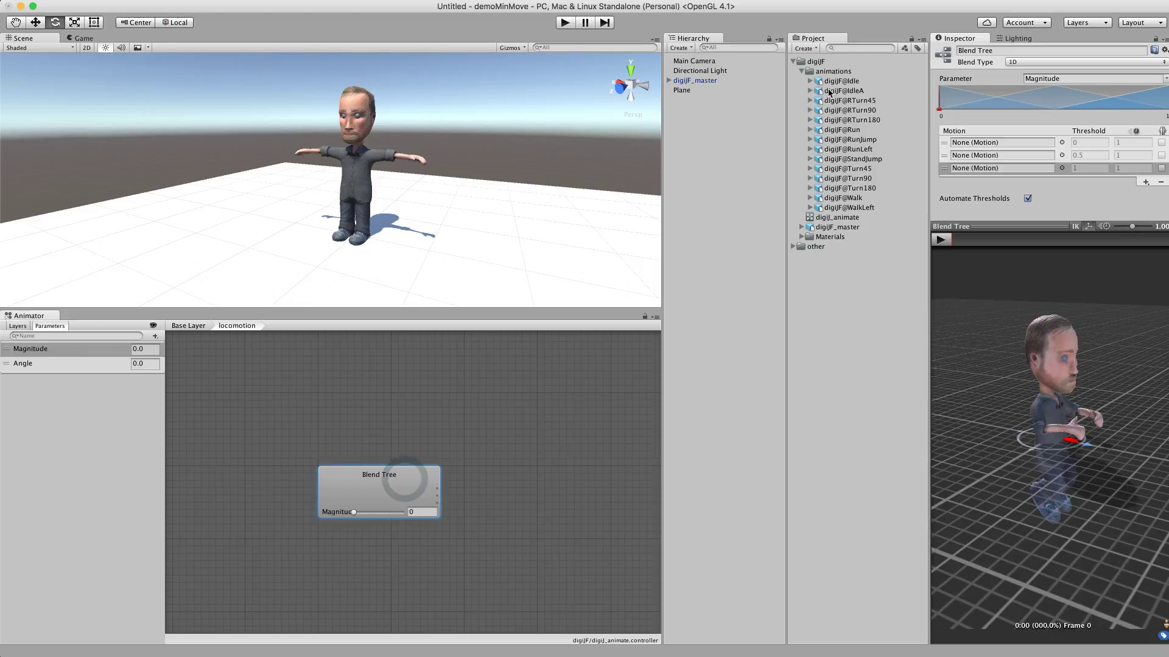
drag(829, 92, 989, 145)
click(1061, 143)
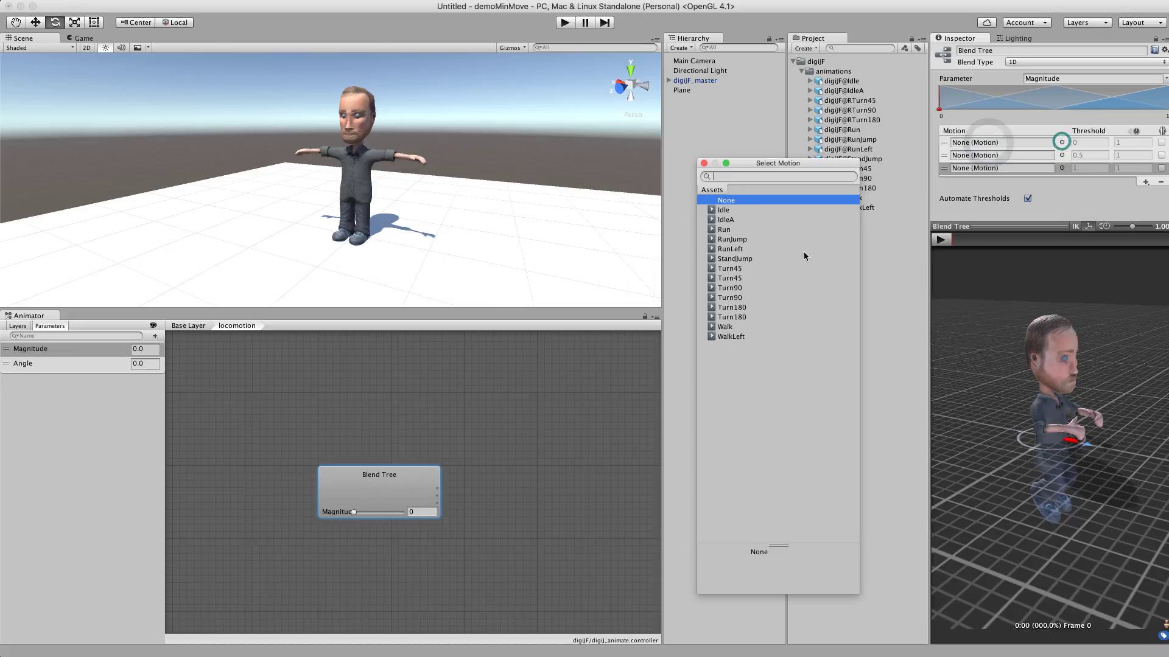
double_click(726, 220)
click(1061, 156)
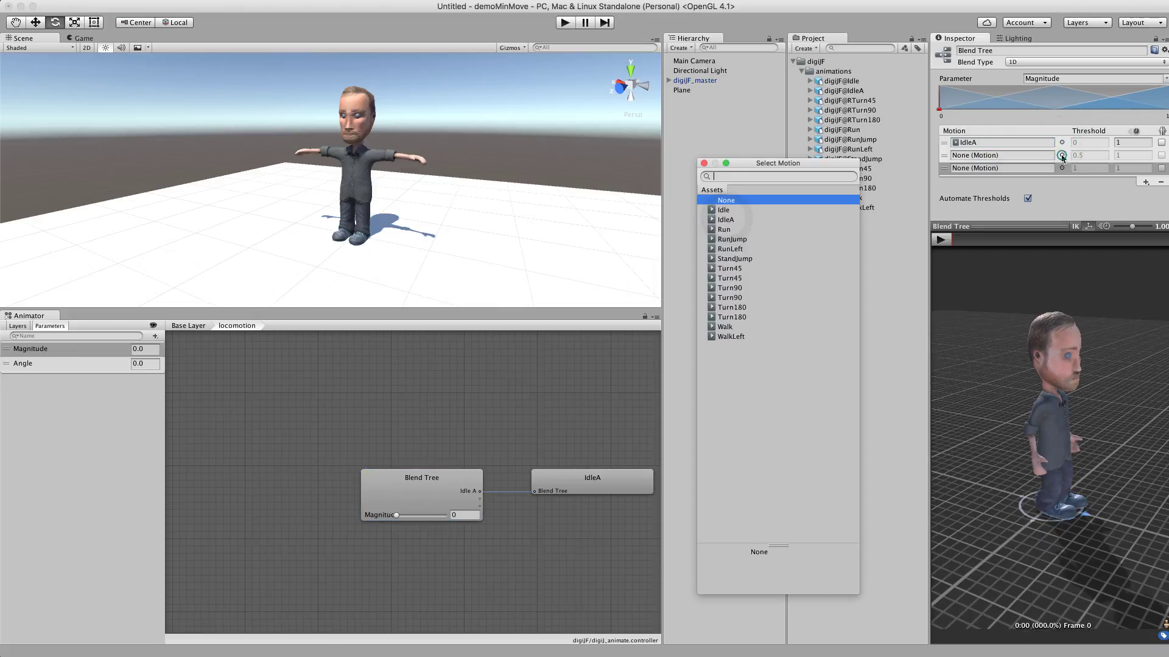
click(730, 327)
click(732, 328)
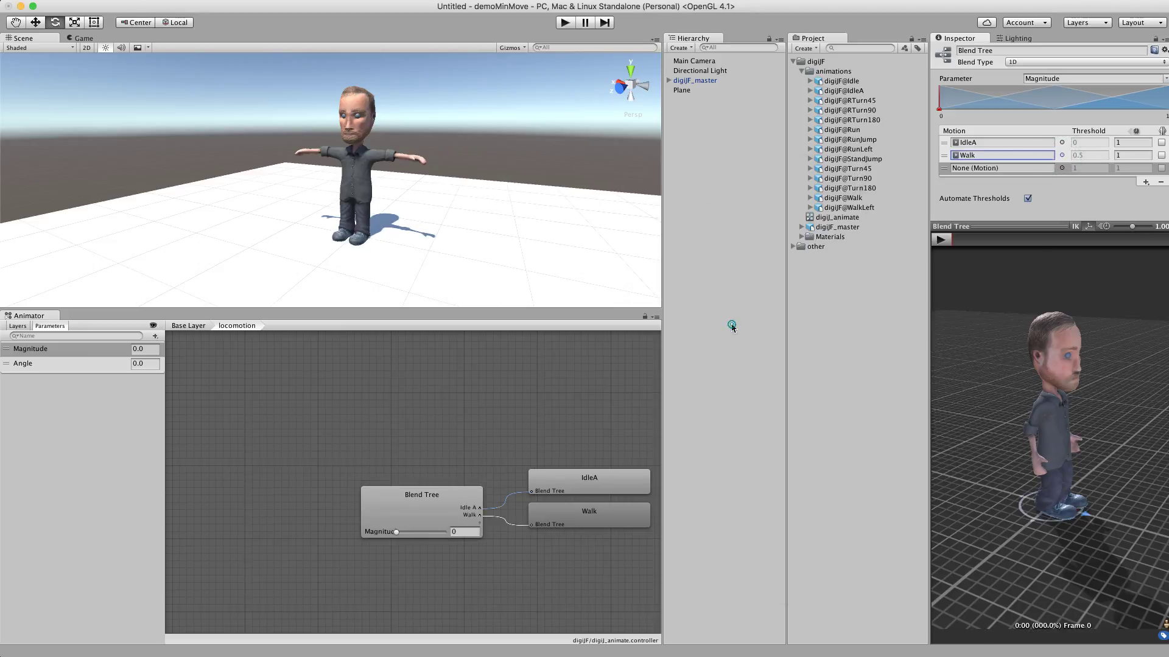
click(1062, 168)
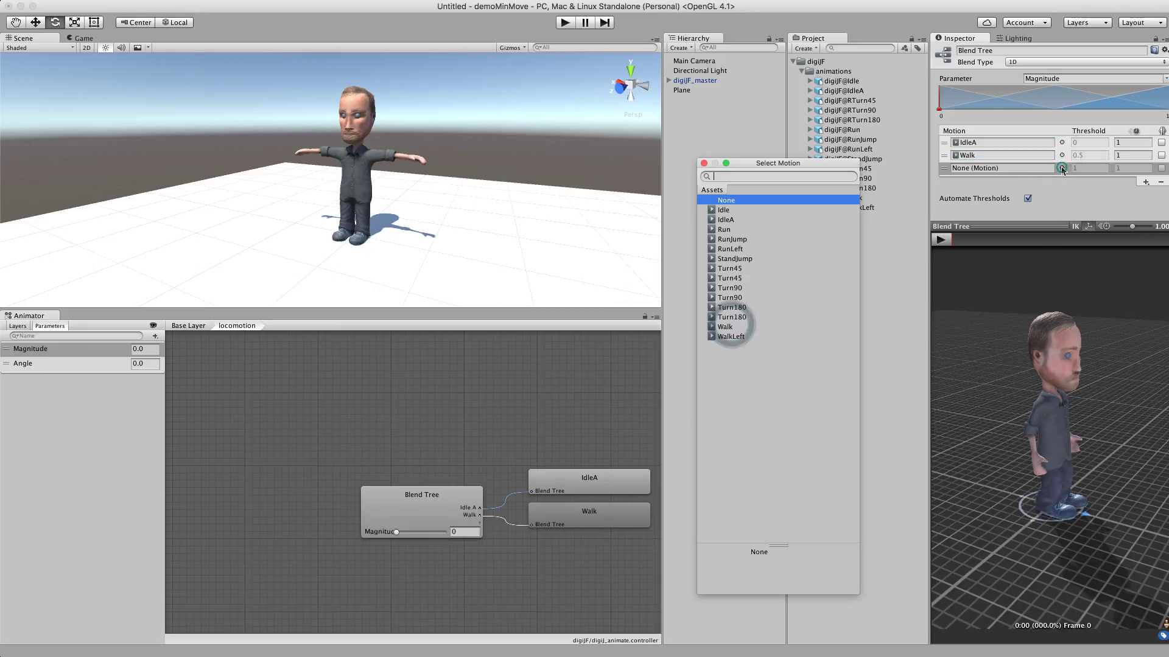
double_click(731, 230)
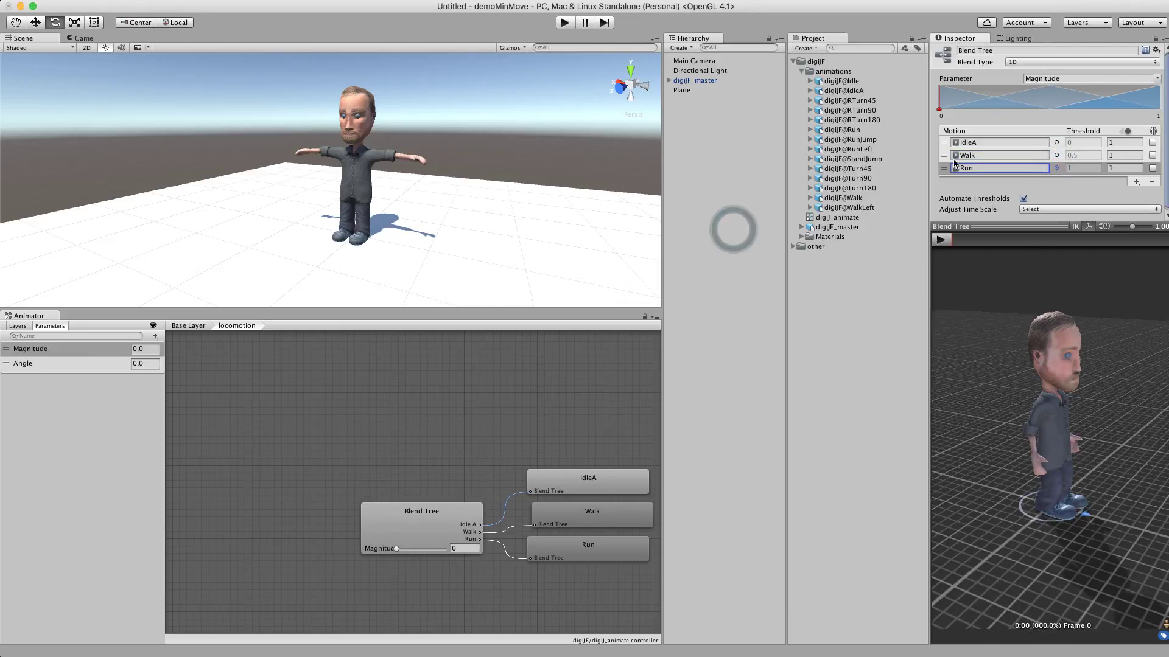
Enlarge the blend tree settings area and preview the animation with Magnitude at 0.14 and at 0, stopping playback when done
drag(1012, 227, 1011, 281)
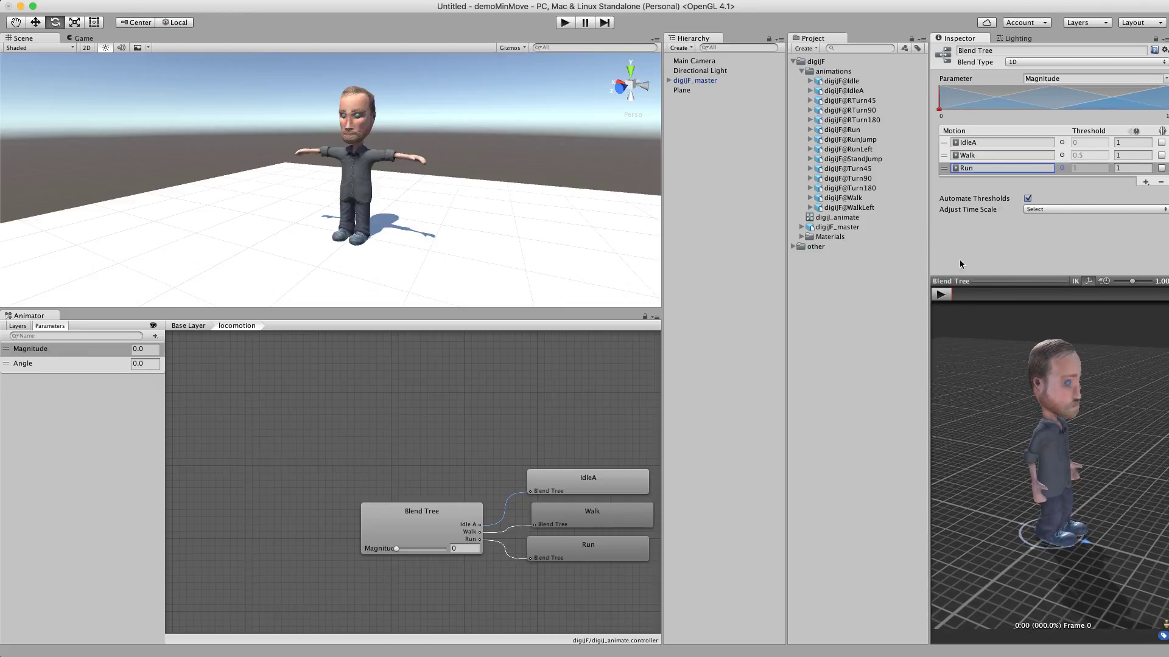
click(940, 296)
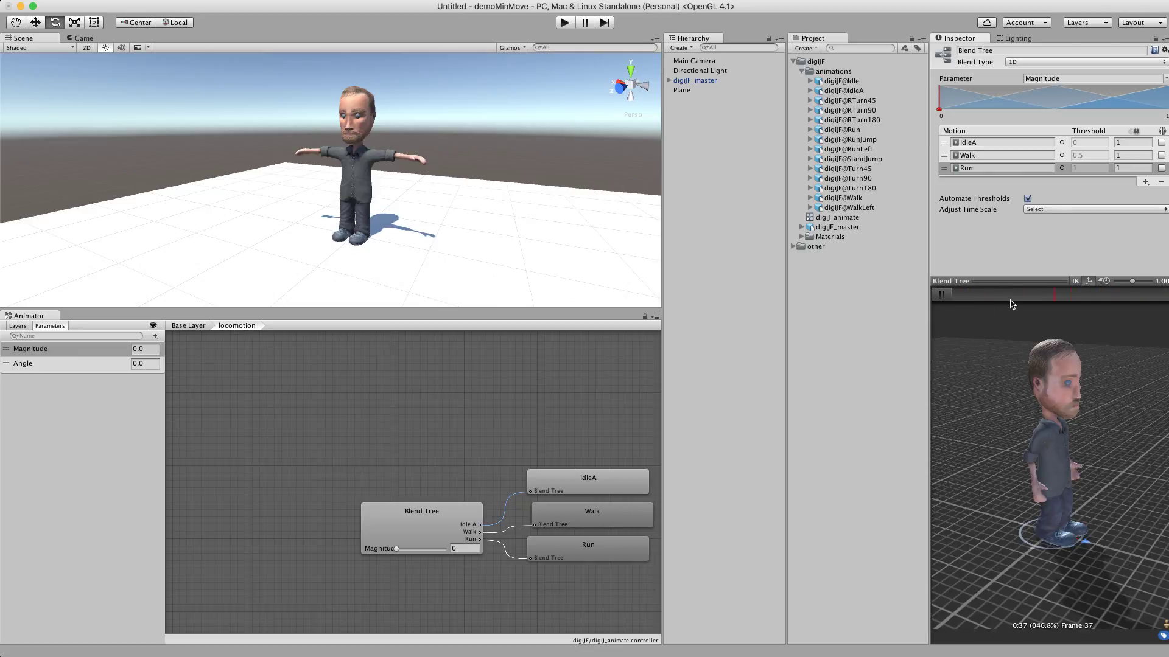
drag(398, 552, 405, 552)
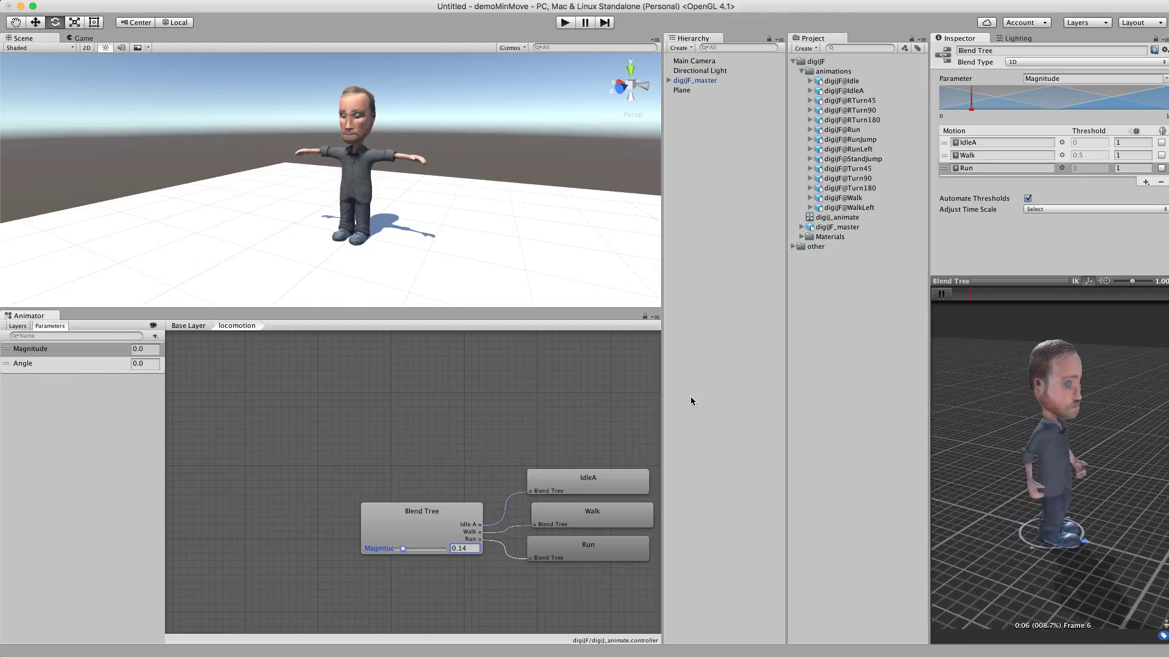
mouse_move(402, 552)
mouse_down()
mouse_move(447, 550)
mouse_move(395, 552)
mouse_up()
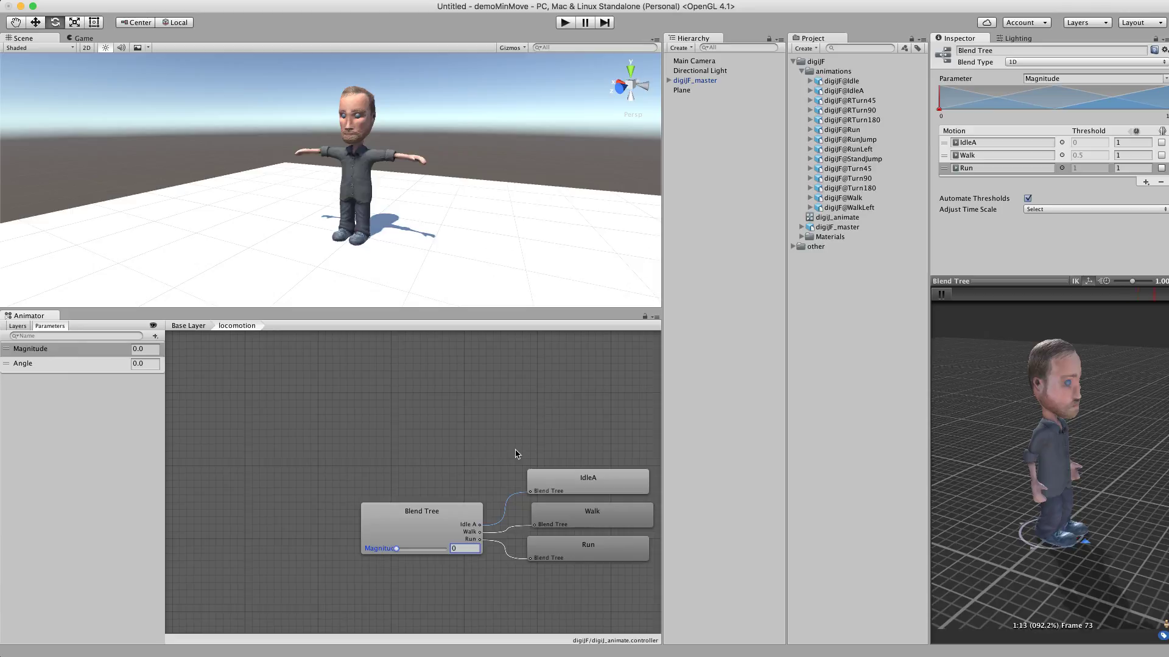
click(940, 294)
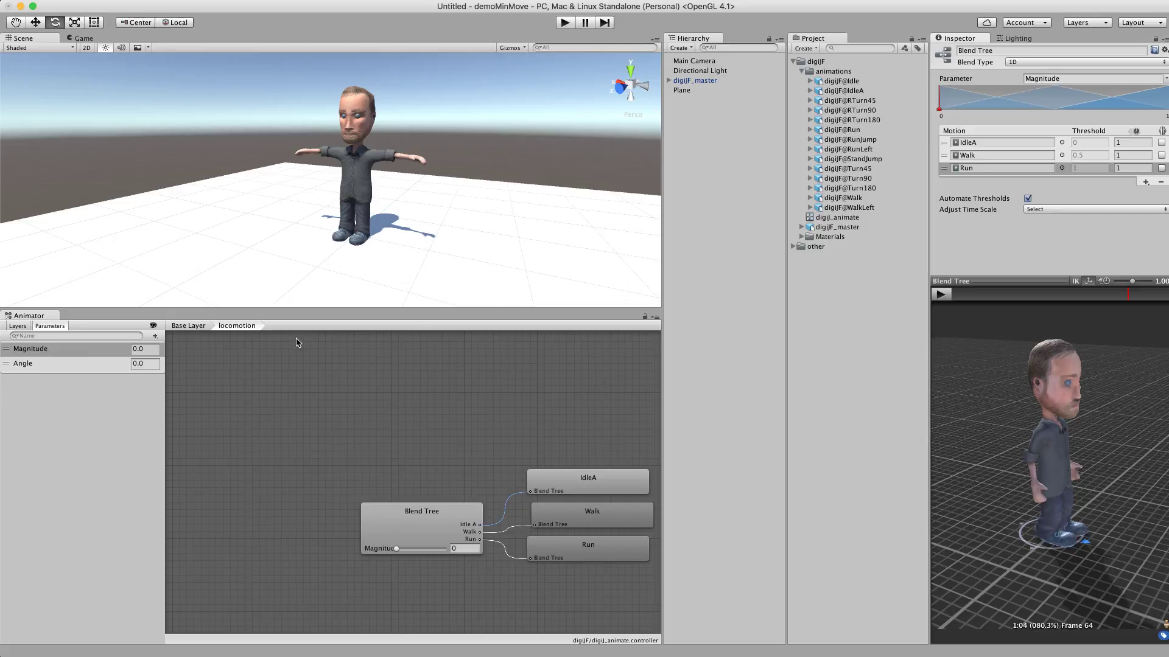
Return to the base layer and create a transition from Idle to locomotion
click(182, 327)
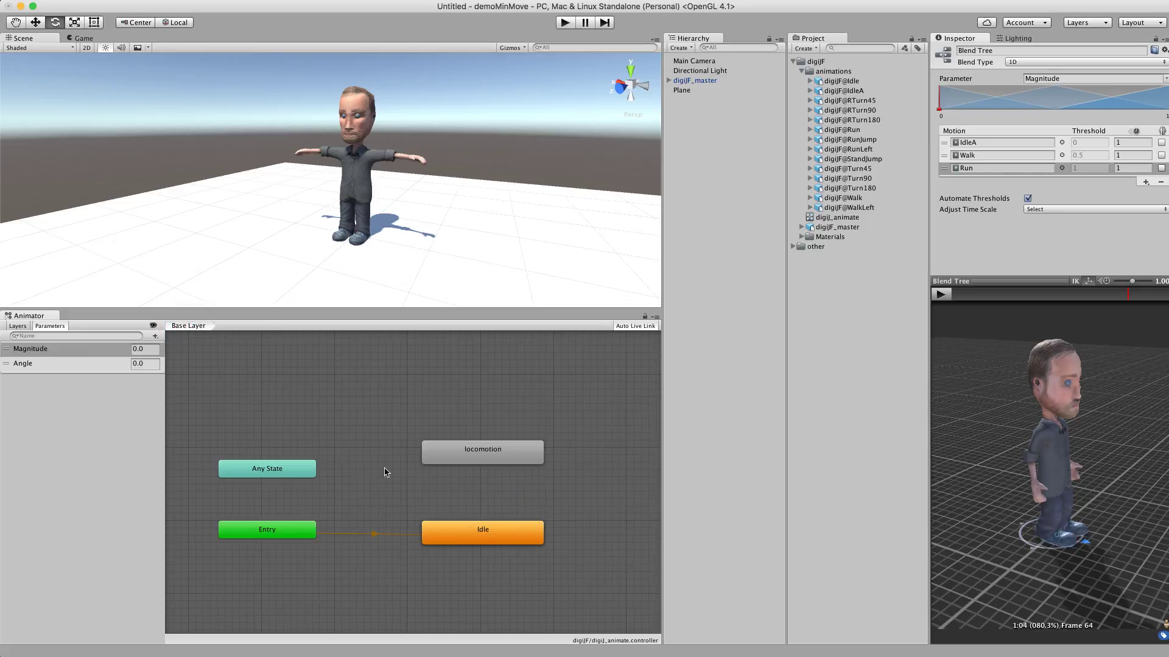
right_click(487, 529)
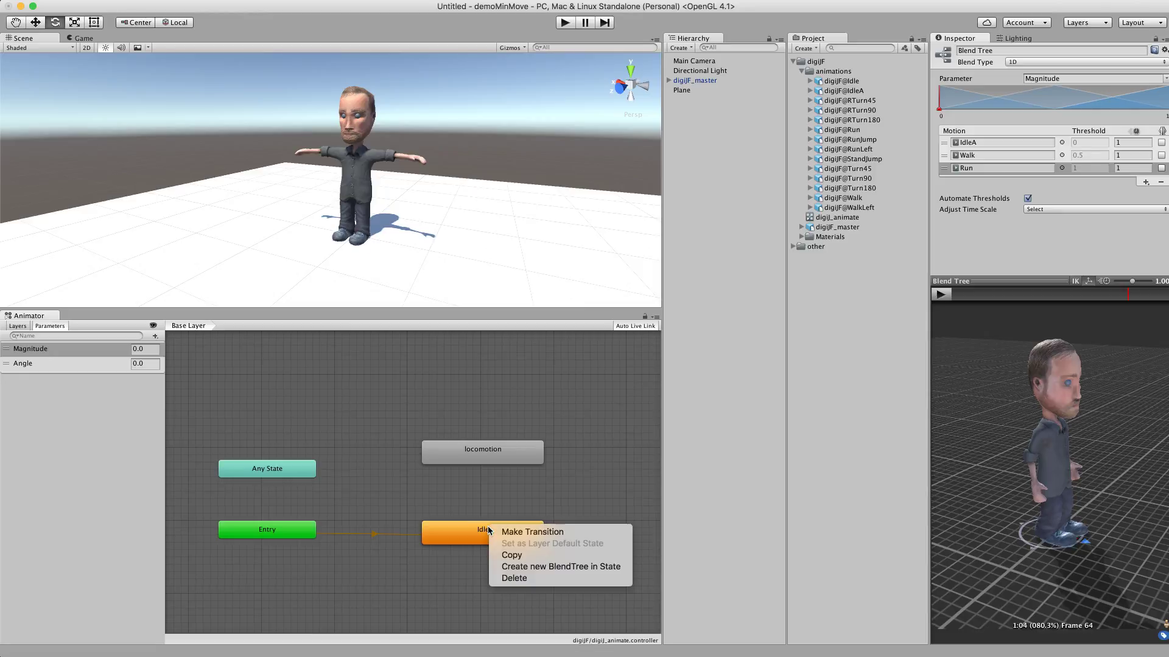
click(528, 531)
click(494, 463)
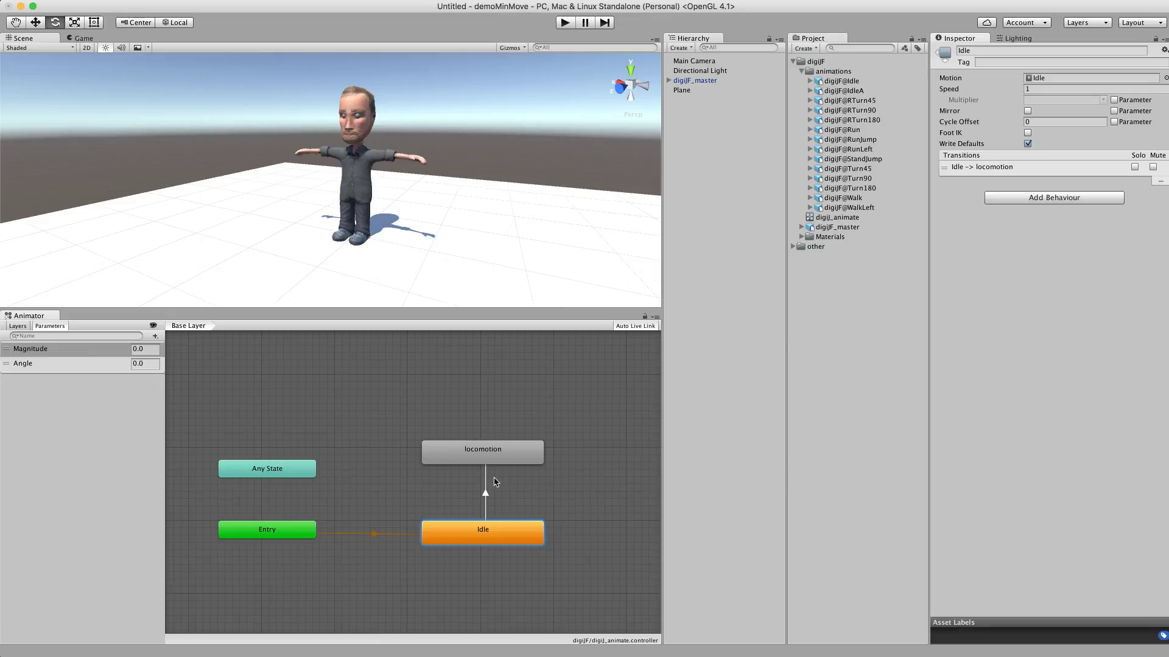
Give the Idle to locomotion transition a condition requiring Magnitude to be Greater than 0.1
click(485, 497)
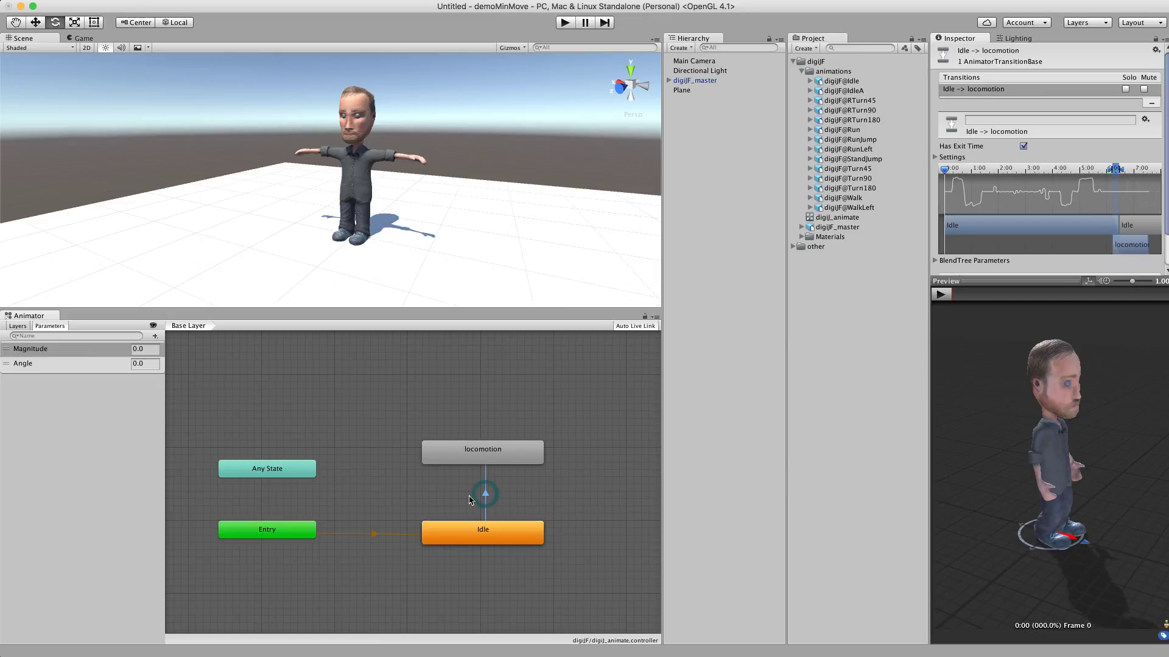
click(1161, 230)
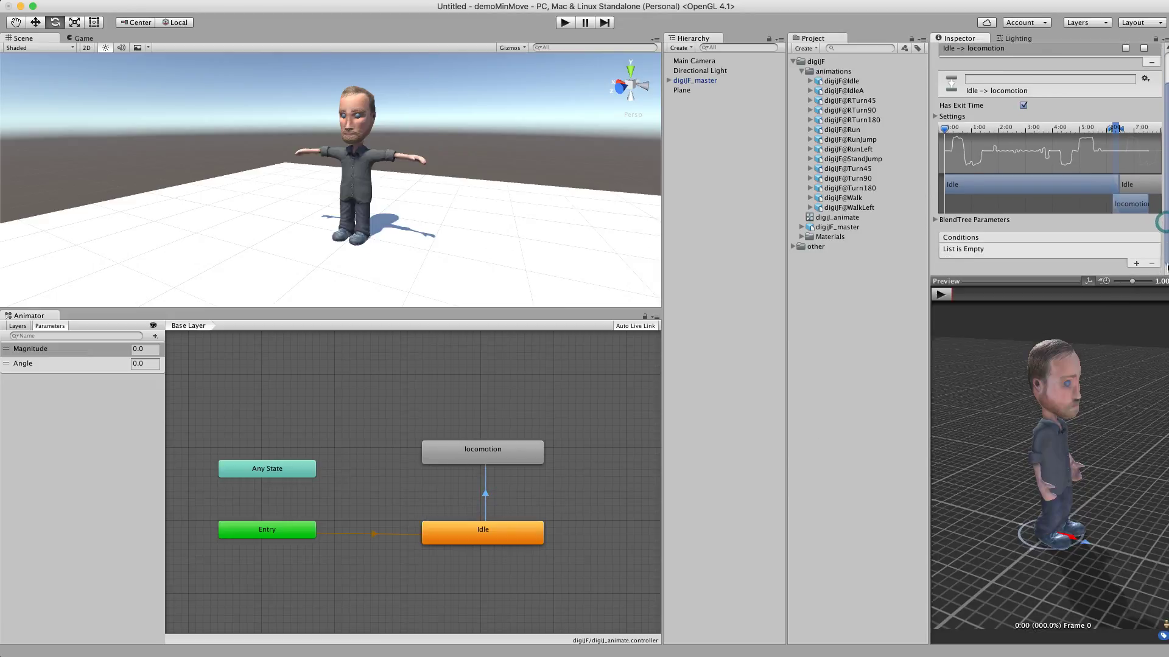
click(1135, 263)
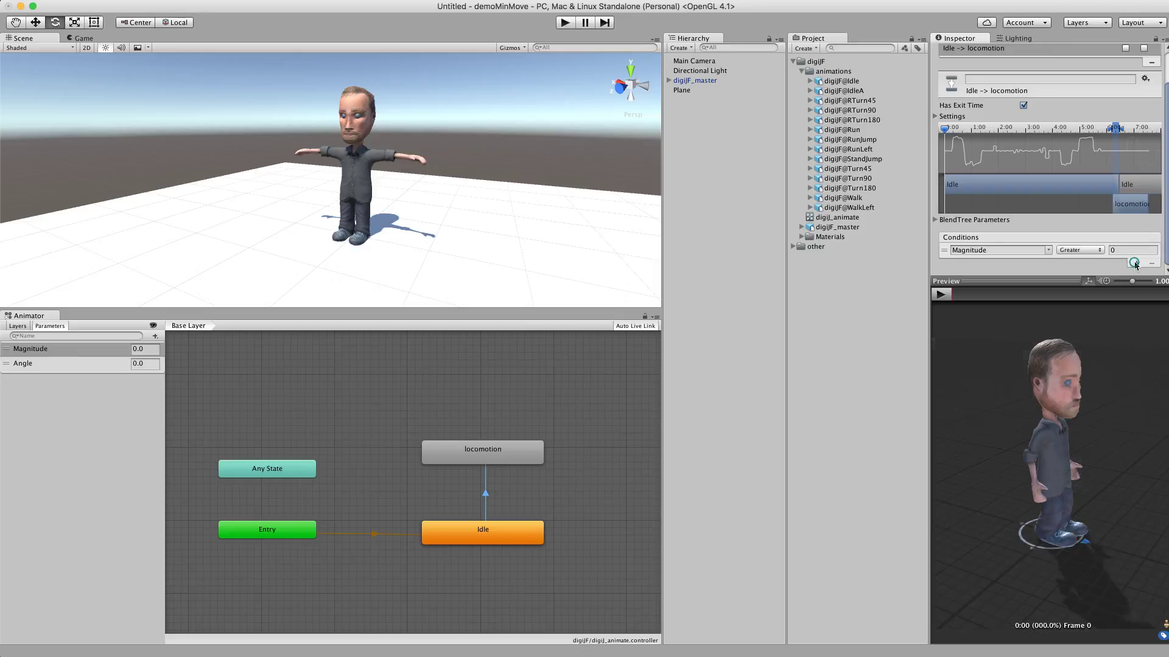
click(1078, 250)
click(1081, 251)
click(1125, 251)
text(0.1)
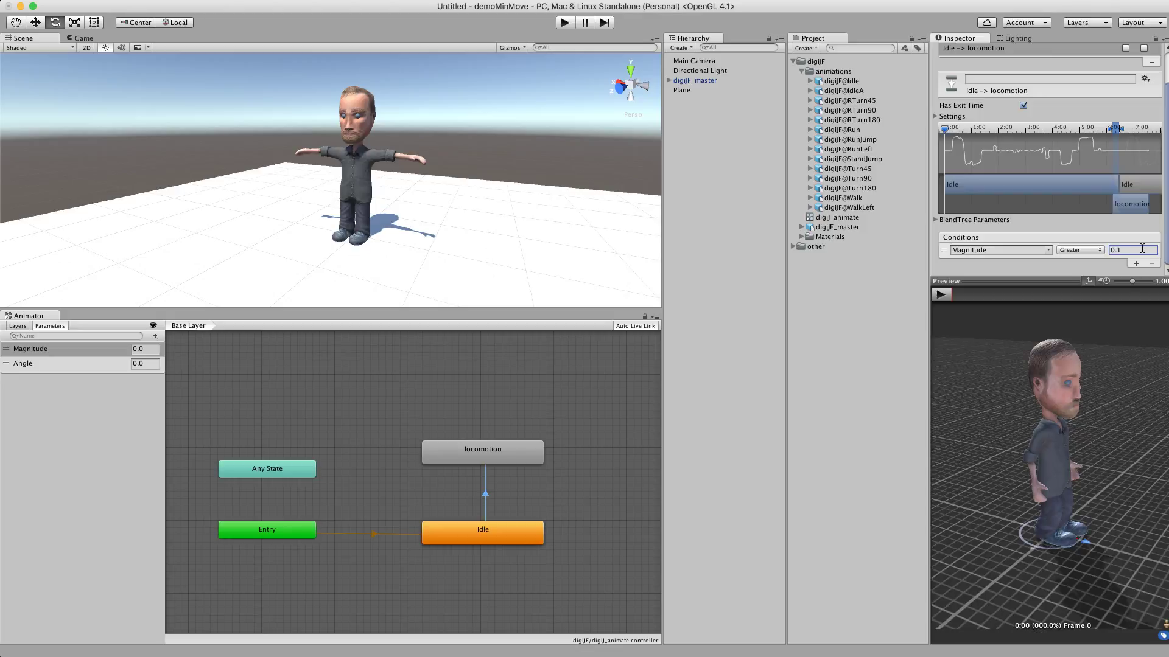
Create a return transition from the locomotion state to Idle
right_click(467, 459)
click(484, 460)
click(474, 532)
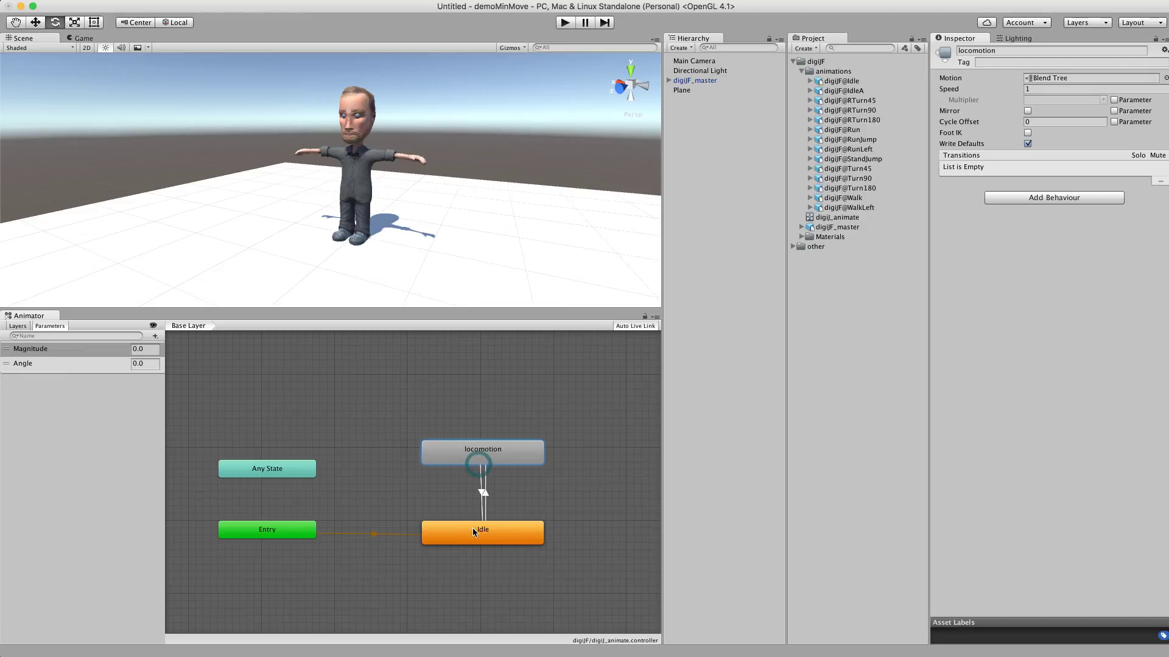
Give the locomotion to Idle transition a condition requiring Magnitude to be Less than 0.1
click(482, 493)
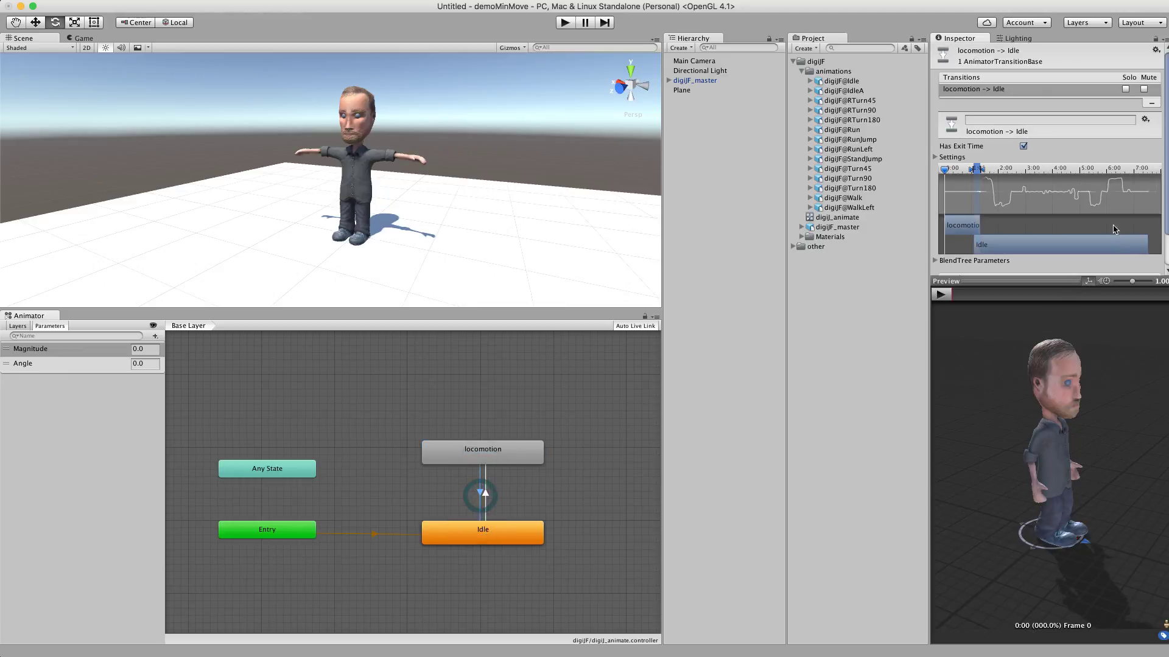
scroll(1115, 229, down, 2)
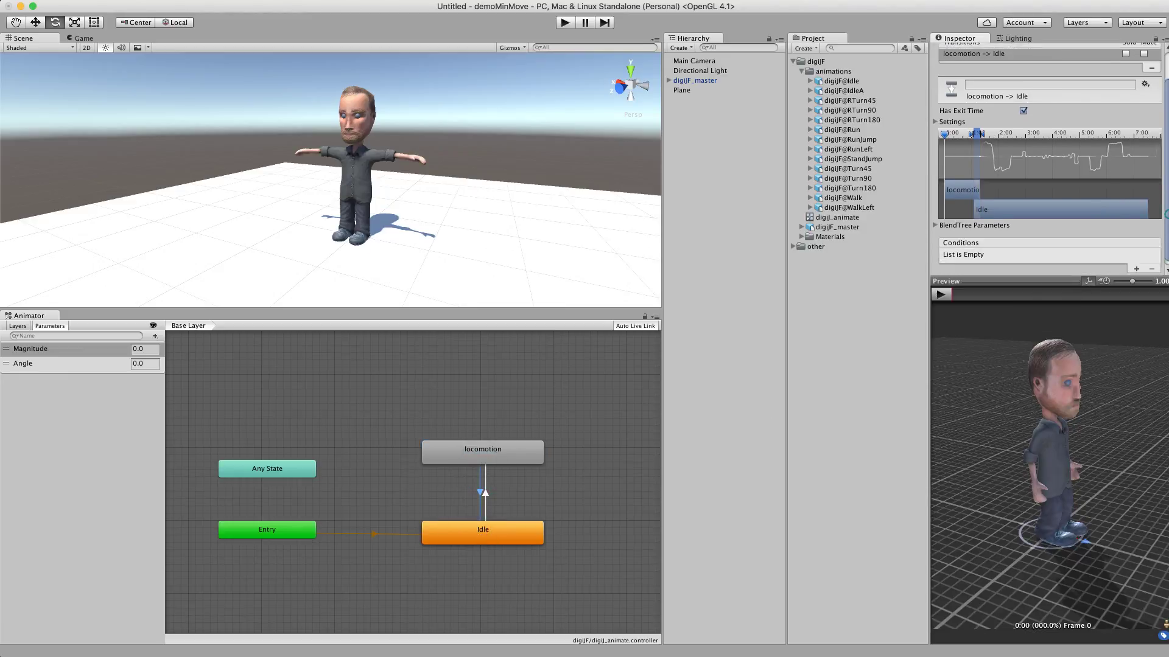
click(1136, 263)
click(1076, 250)
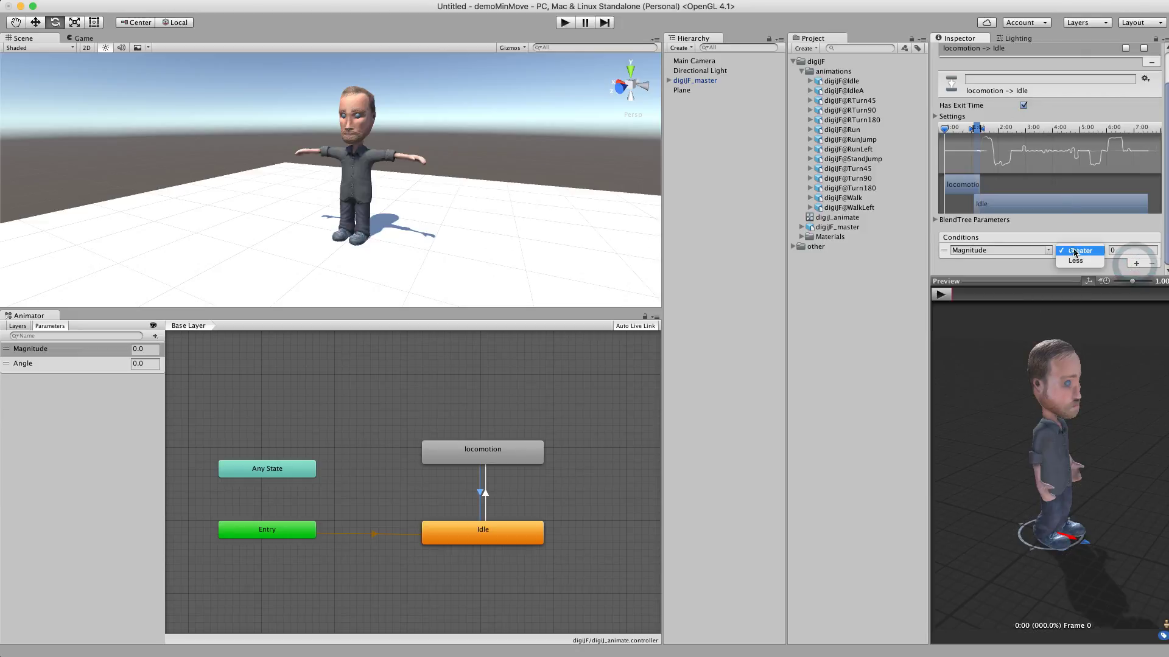
click(1076, 260)
click(1131, 249)
text(0.1)
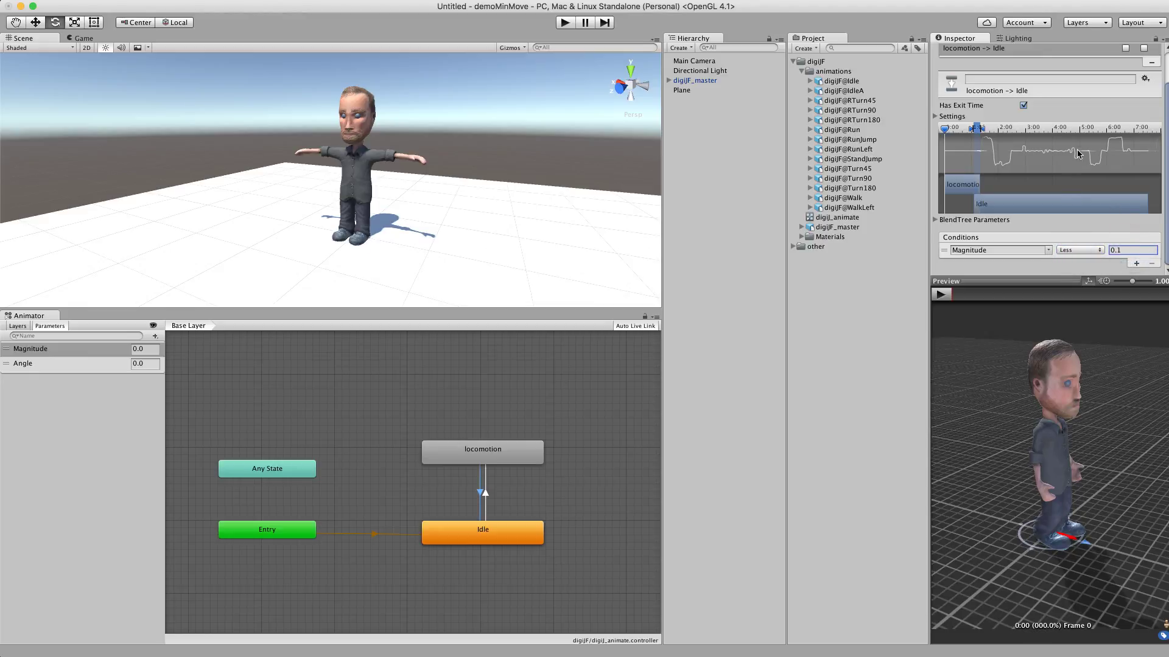
Turn off Has Exit Time for both transitions between Idle and locomotion, and enlarge the transition settings area
click(1024, 105)
click(485, 495)
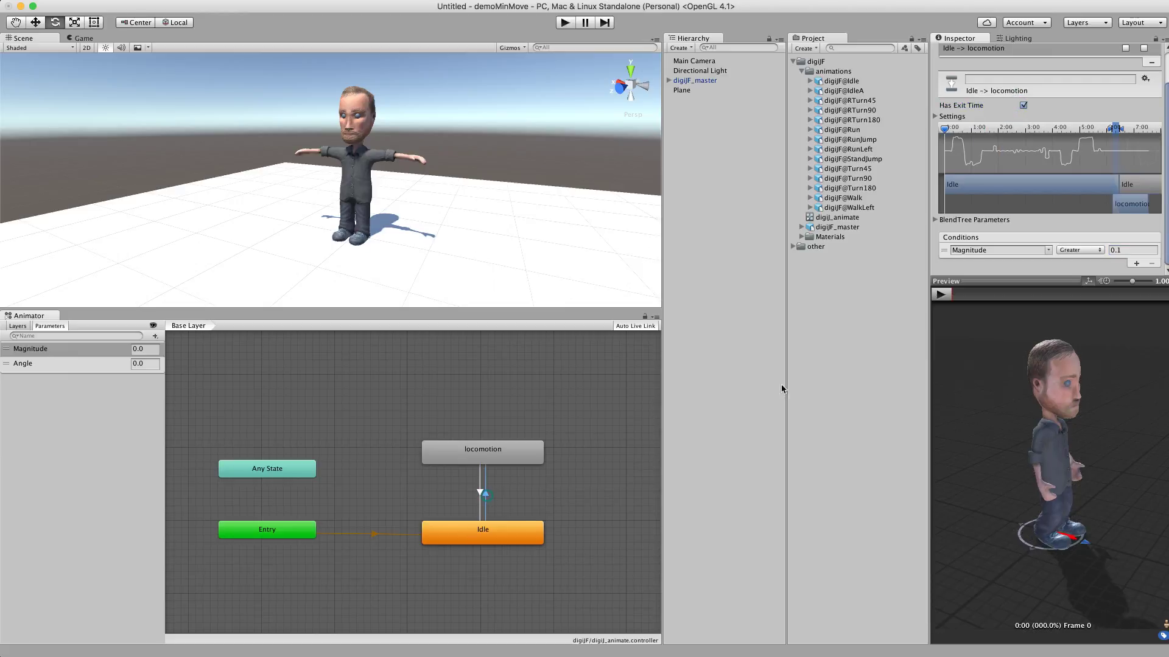
click(1024, 106)
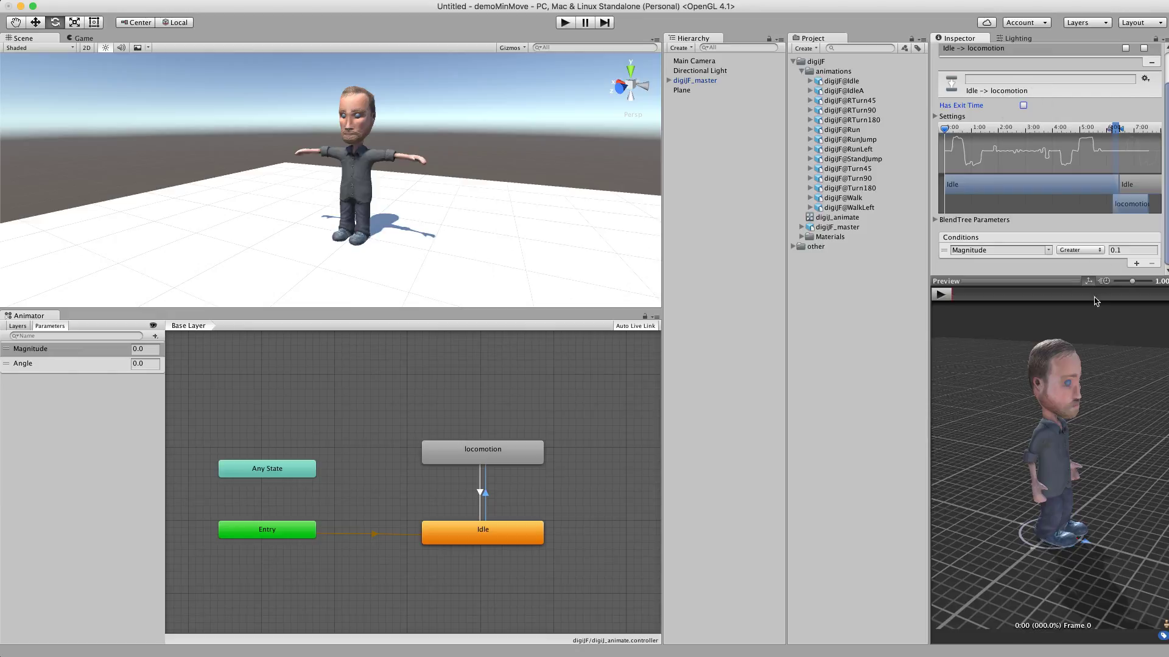
drag(1043, 281, 1043, 312)
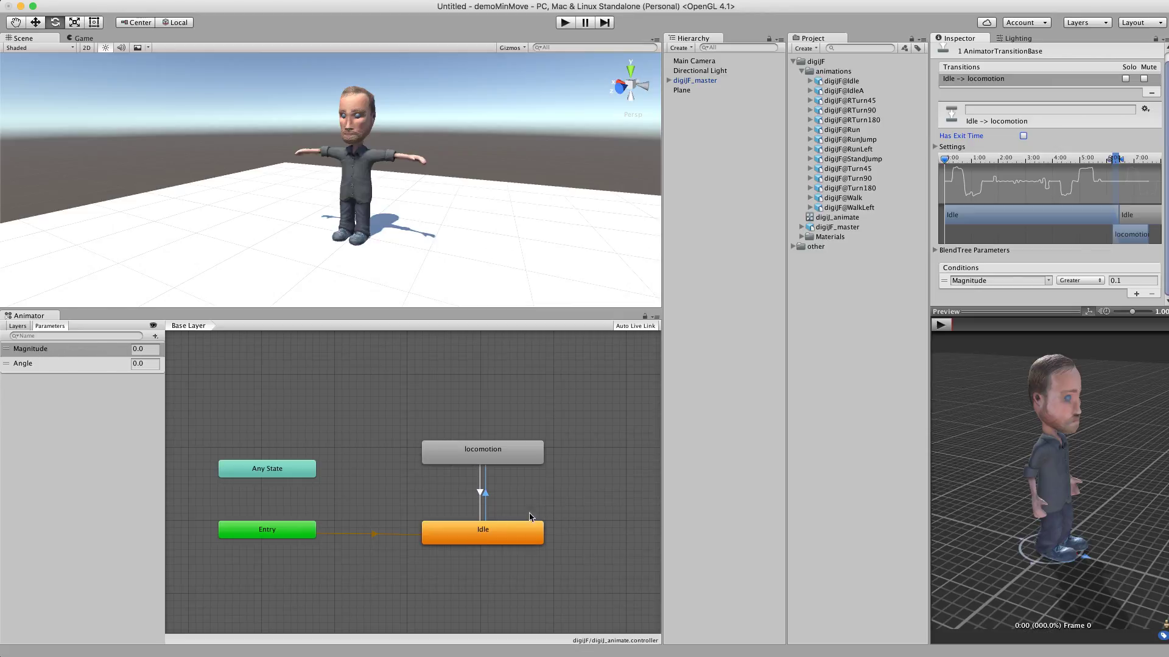
click(514, 528)
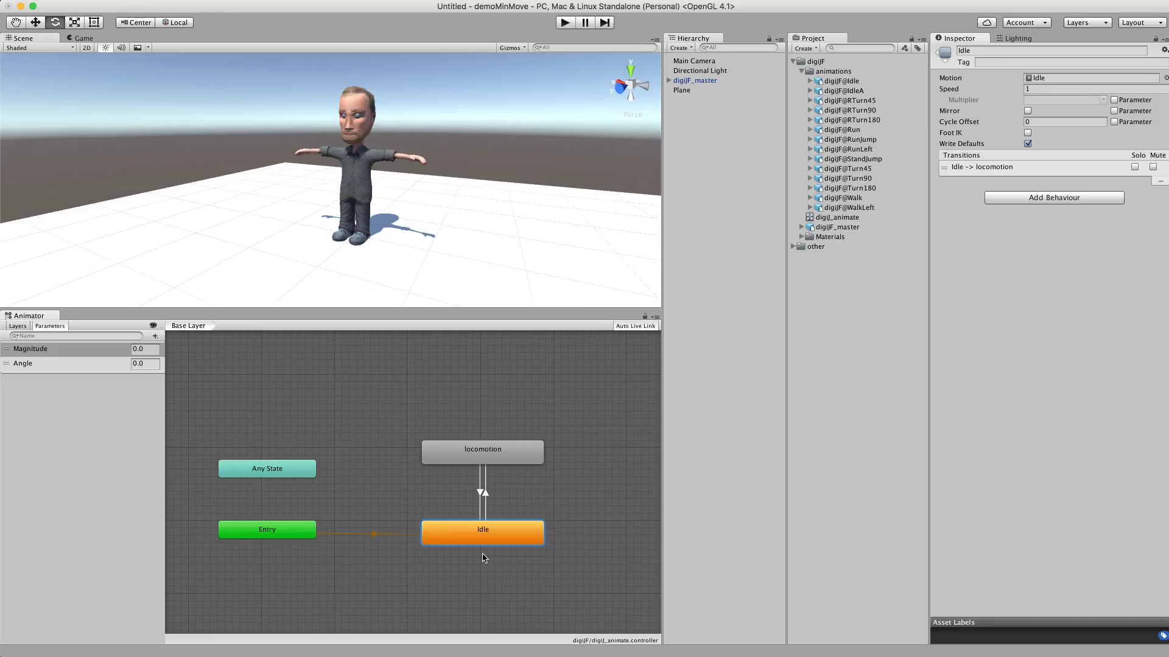
Start play mode with the scene view pulled back to show the whole plane and the character
click(409, 201)
alt+right_drag(411, 204, 366, 218)
alt+drag(412, 212, 366, 205)
alt+right_drag(465, 174, 527, 62)
click(565, 23)
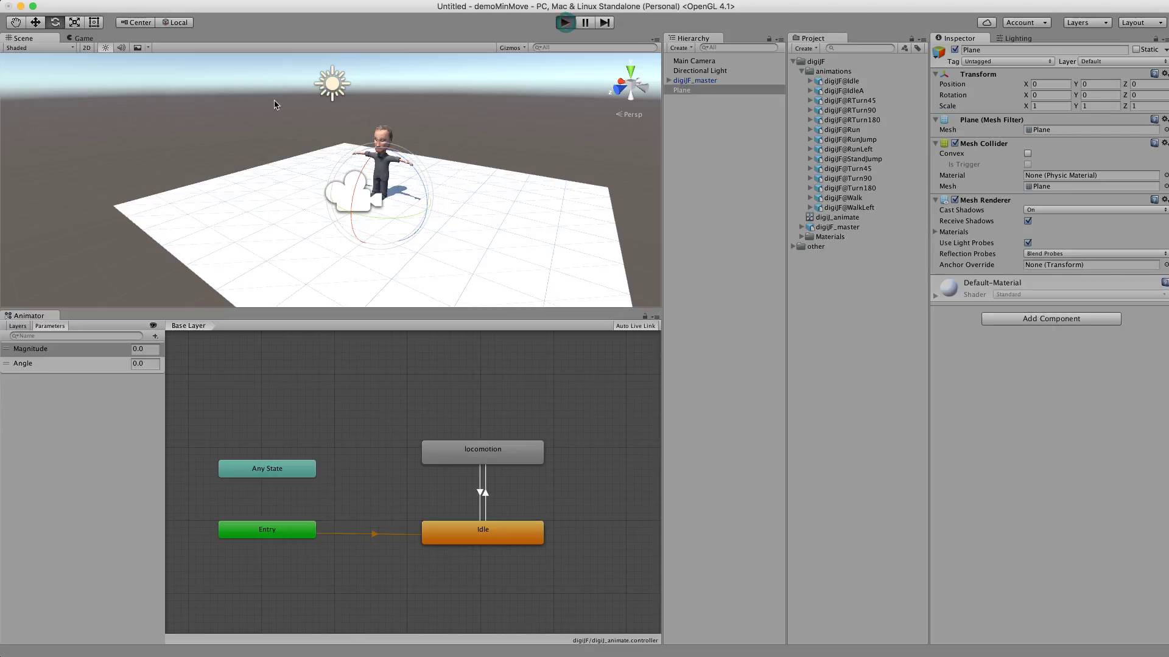
alt+drag(443, 188, 420, 182)
click(373, 122)
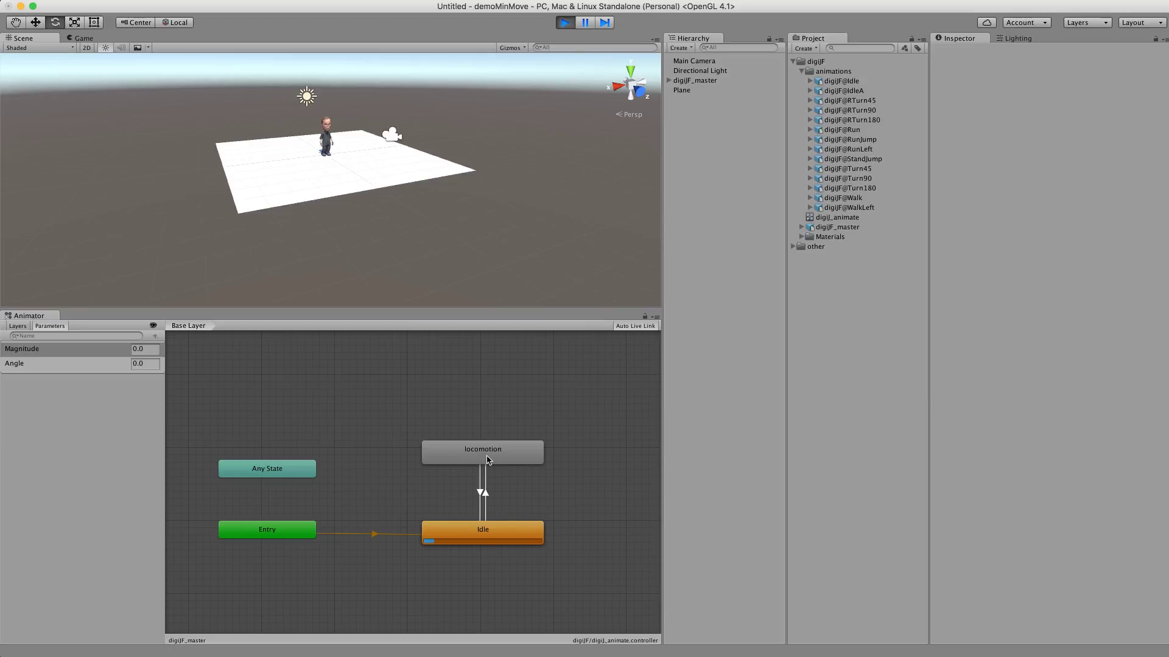
Check the Idle to locomotion transition's condition and set Magnitude to 0.2 during play mode to trigger it
click(147, 351)
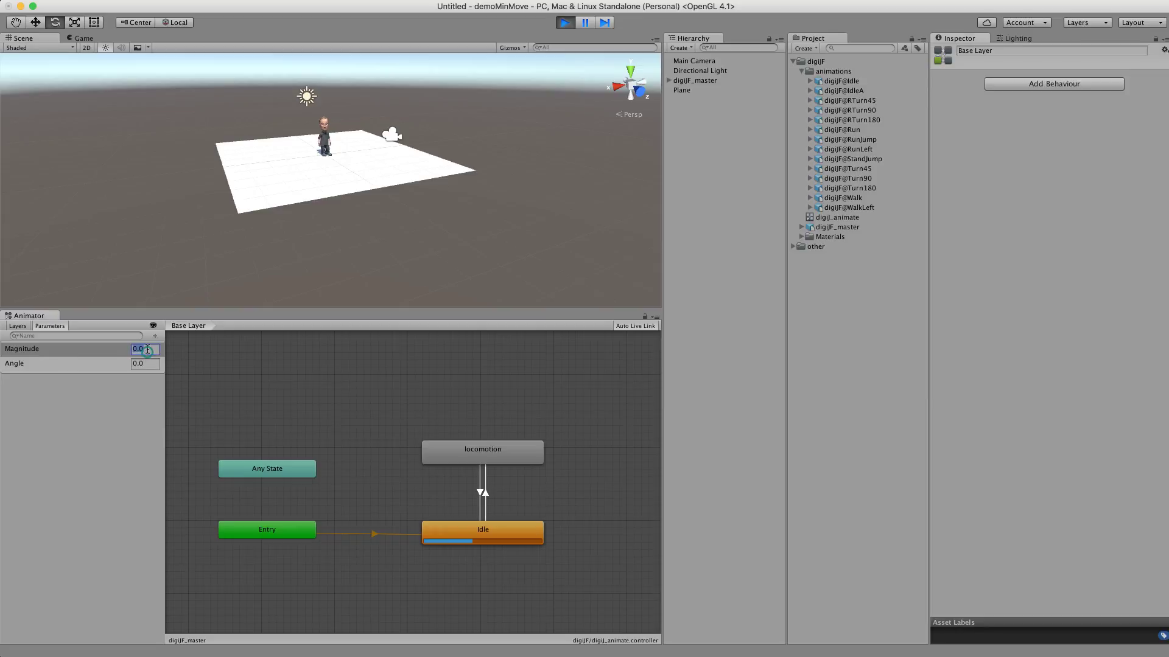
click(486, 495)
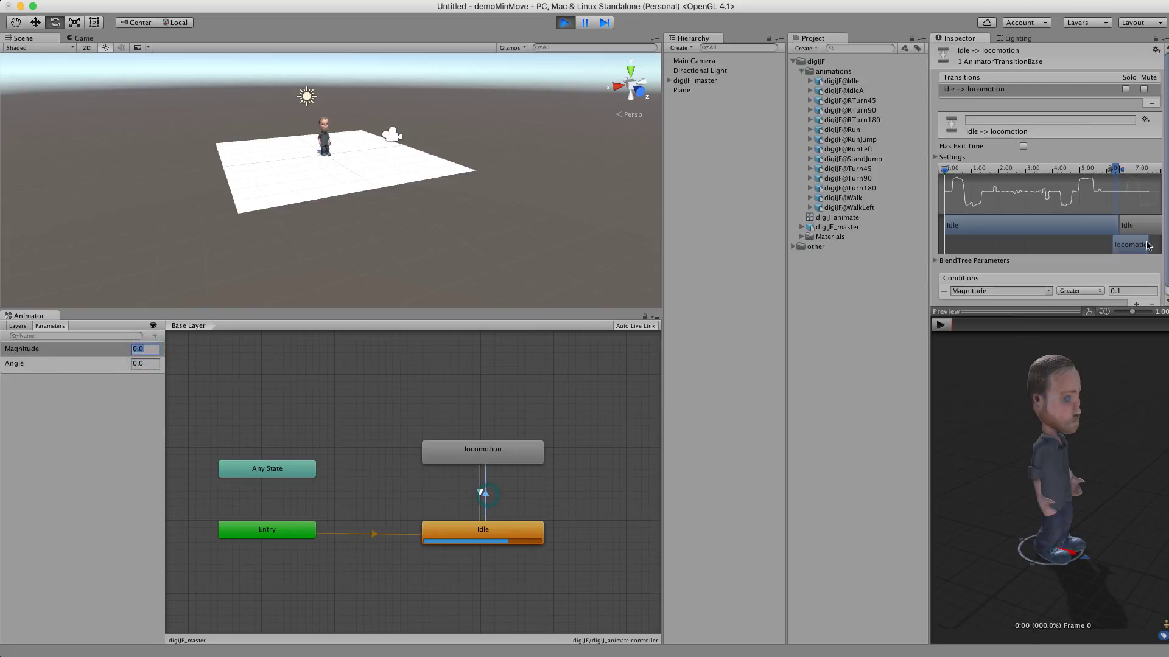
scroll(1046, 182, down, 1)
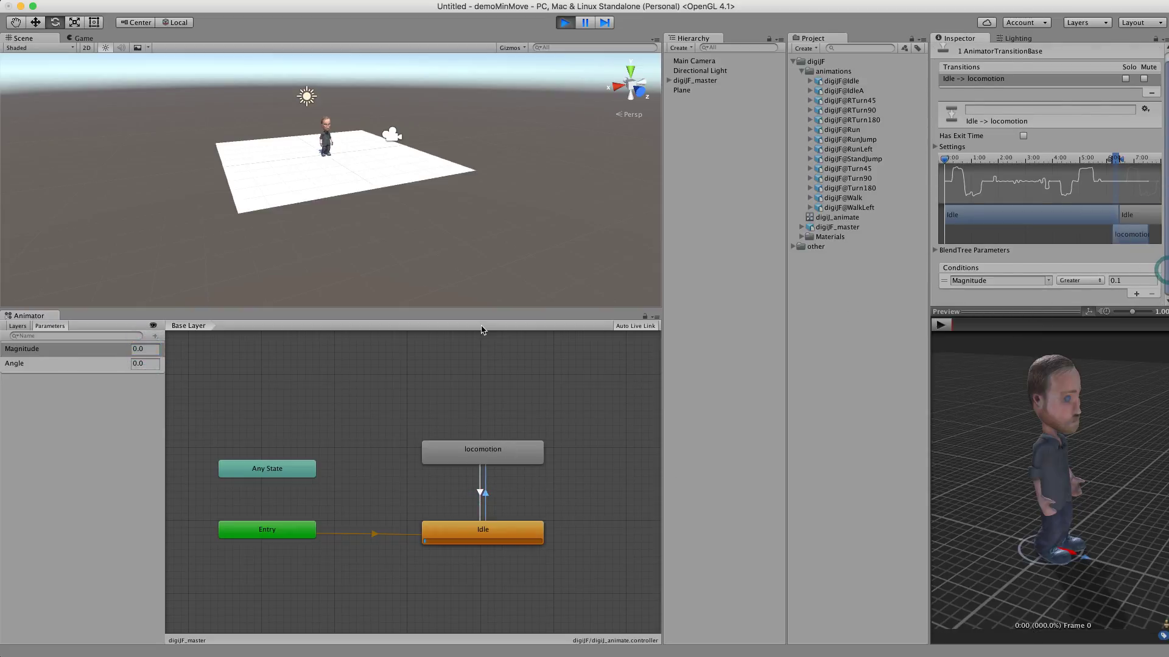
click(152, 350)
text(.2)
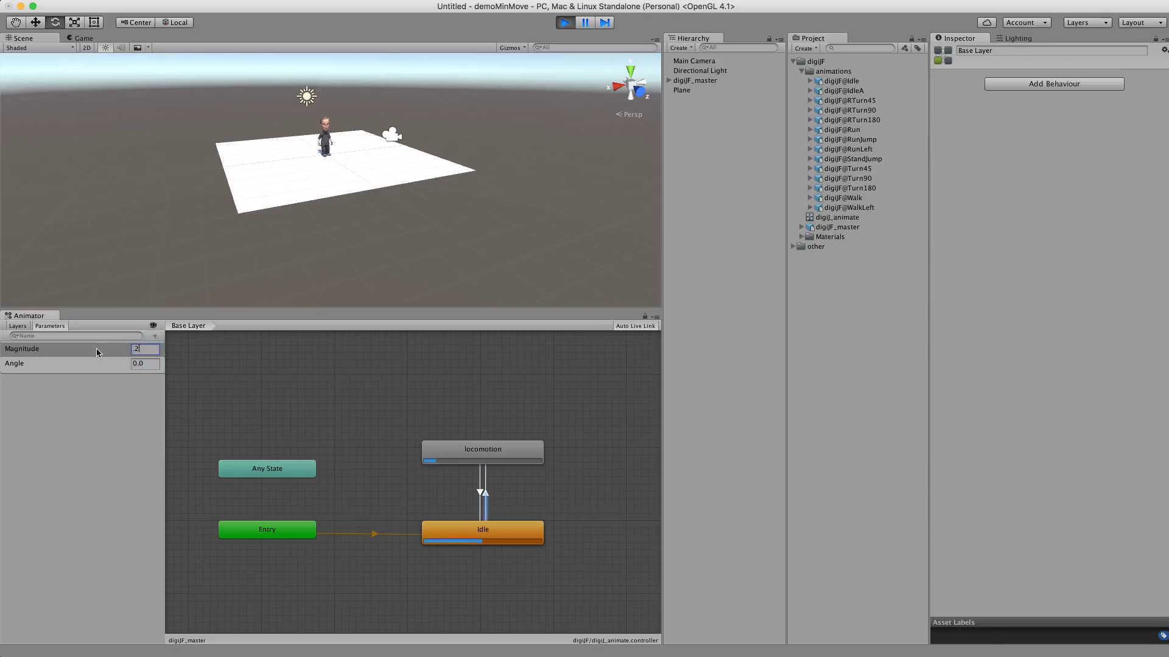
key(Return)
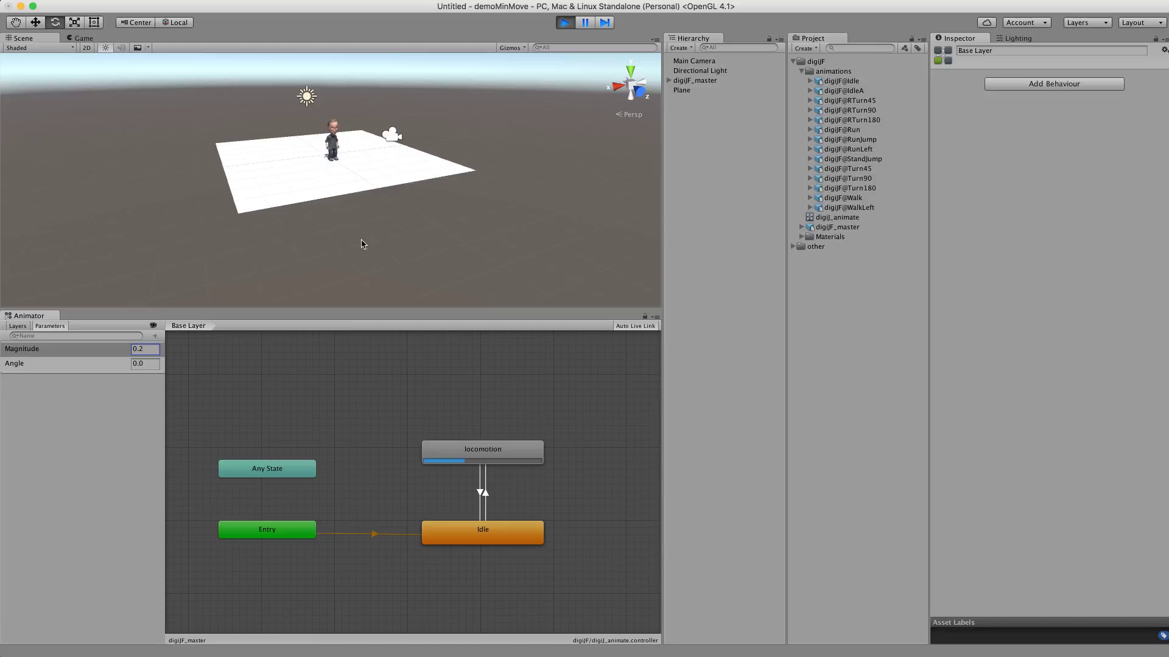
Test the running locomotion blend with Magnitude at 0.5, 1 and 0.2
double_click(139, 350)
text(5)
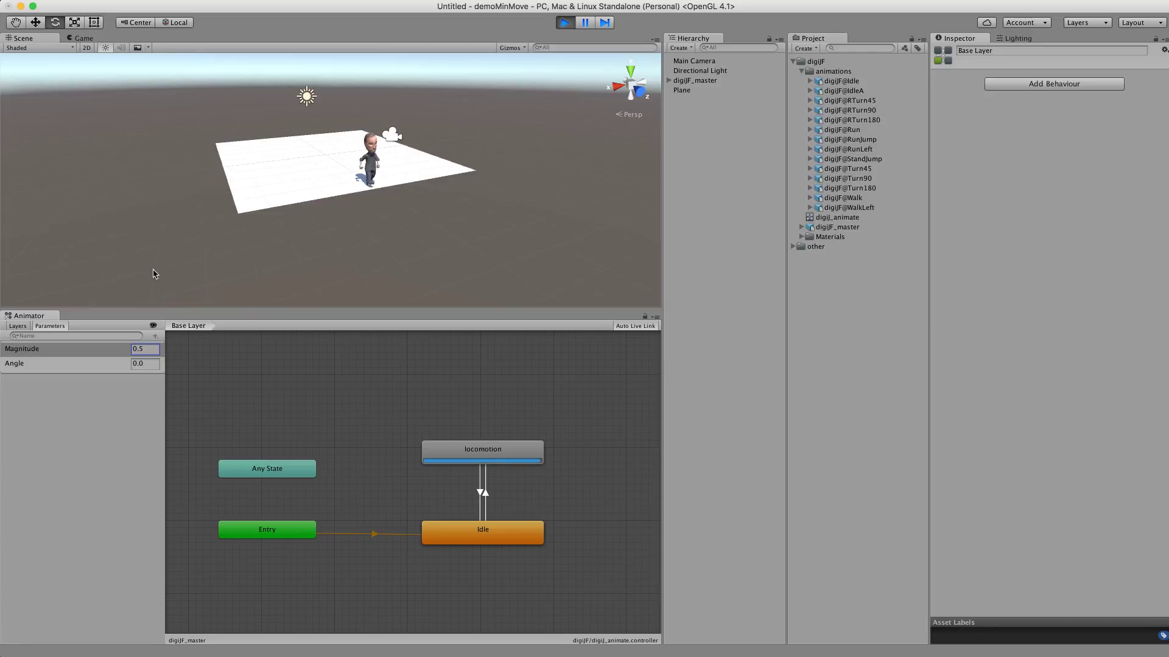
click(146, 350)
text(1)
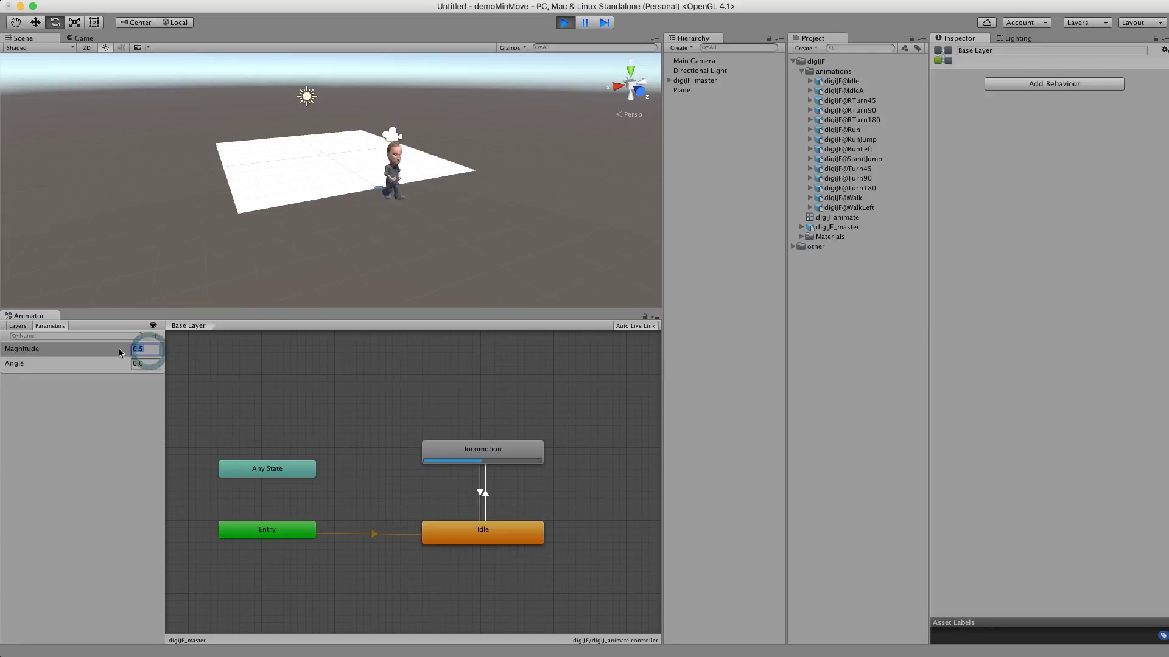
click(130, 349)
text(0.2)
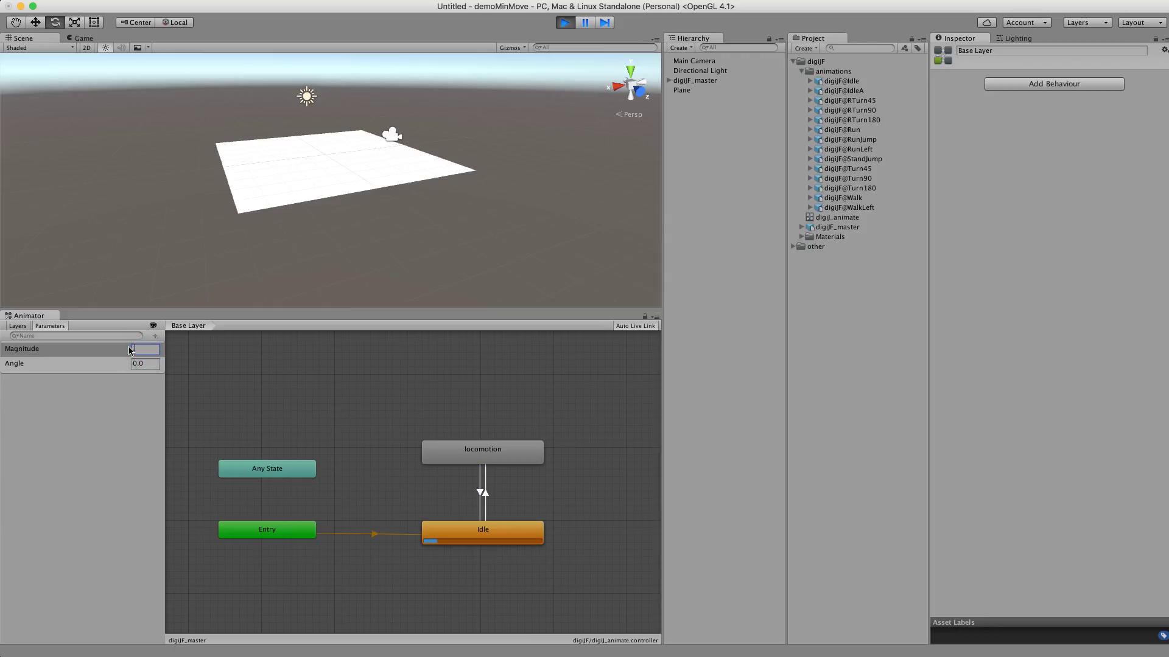
Frame the character up close and set Magnitude to 0 to test the return to Idle
alt+drag(547, 217, 453, 186)
mouse_move(453, 187)
alt+right_down()
mouse_move(412, 187)
mouse_move(472, 195)
mouse_move(476, 184)
alt+right_up()
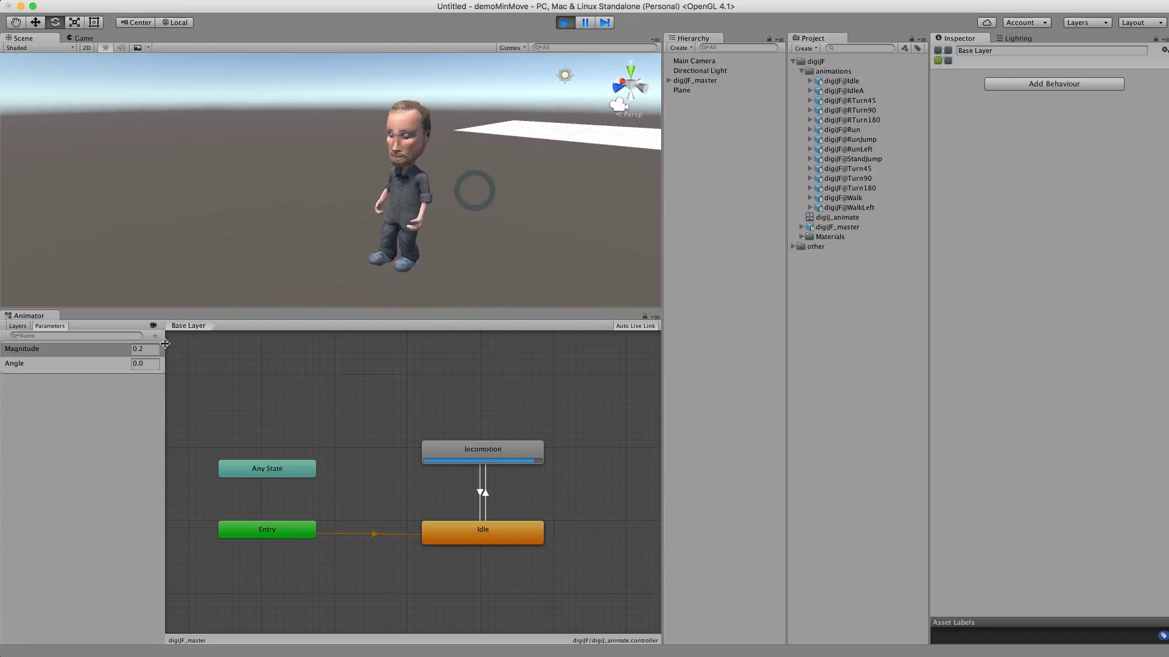
click(144, 351)
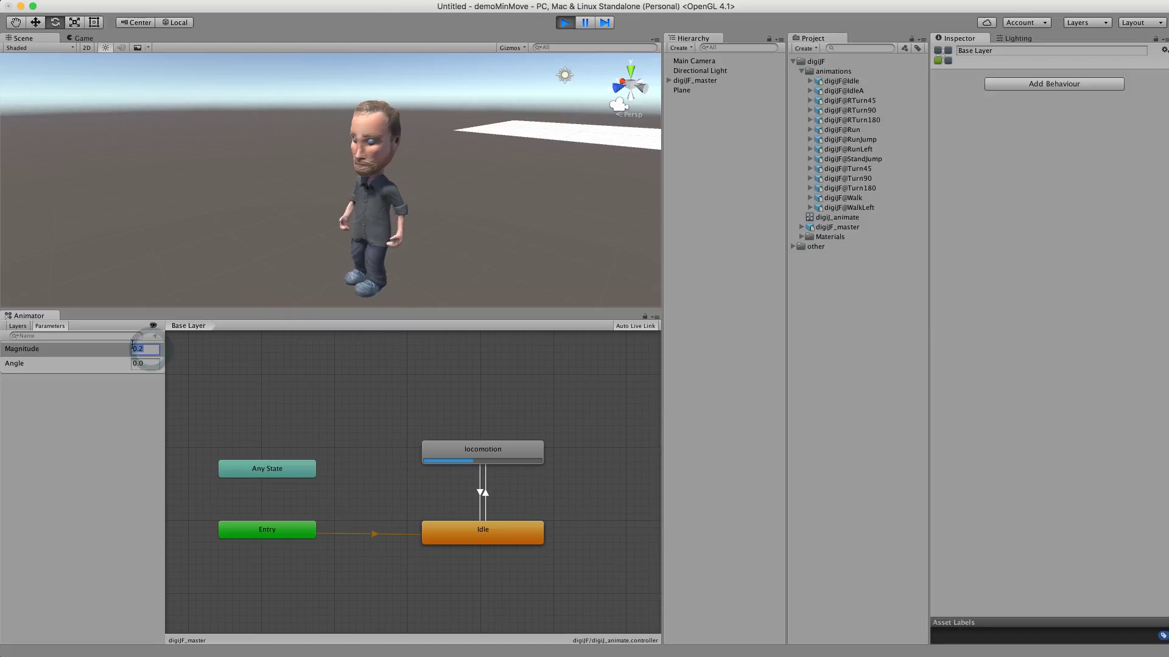
text(0)
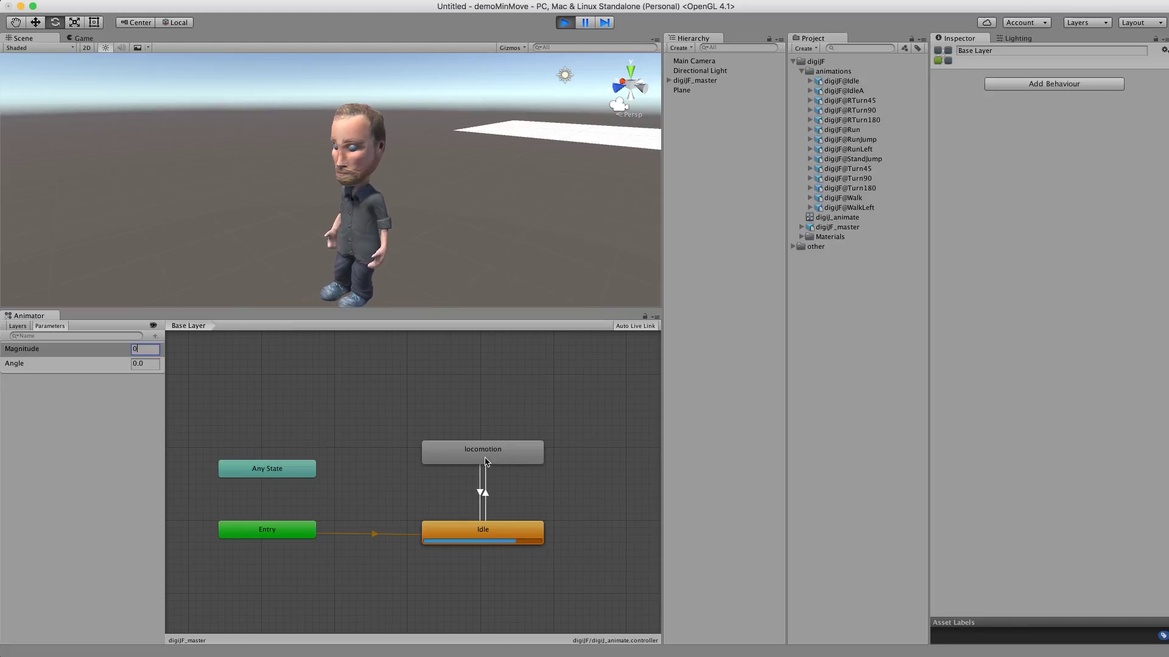
Review the Idle to locomotion transition's settings and condition, and stop play mode
click(486, 494)
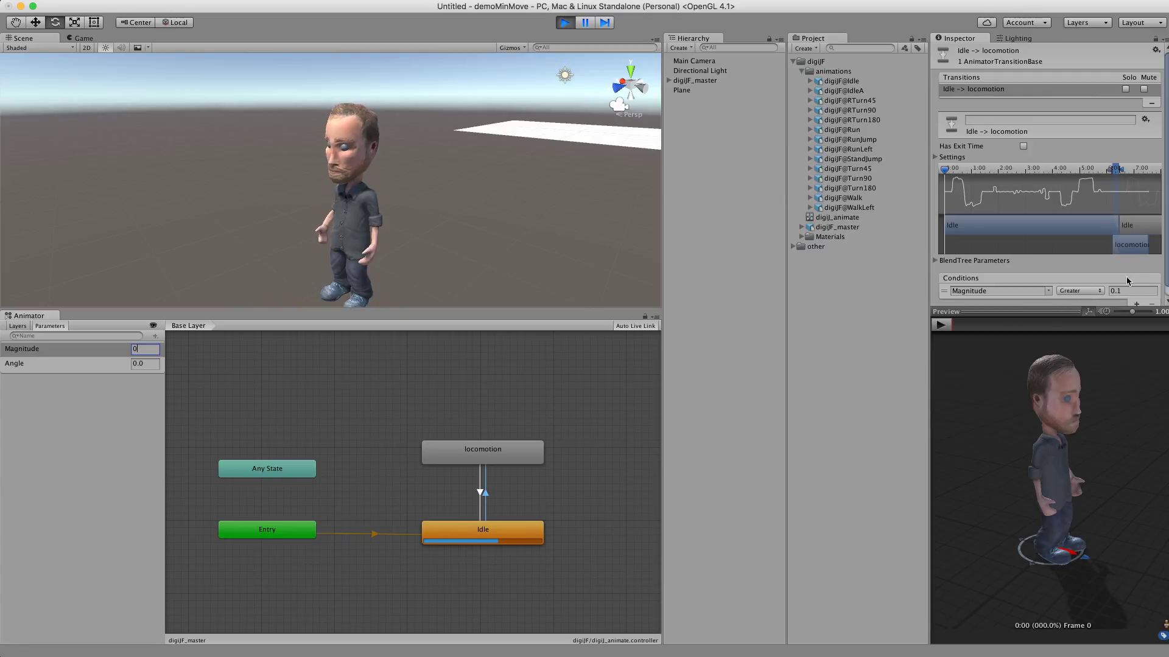
key(Return)
scroll(1130, 279, down, 1)
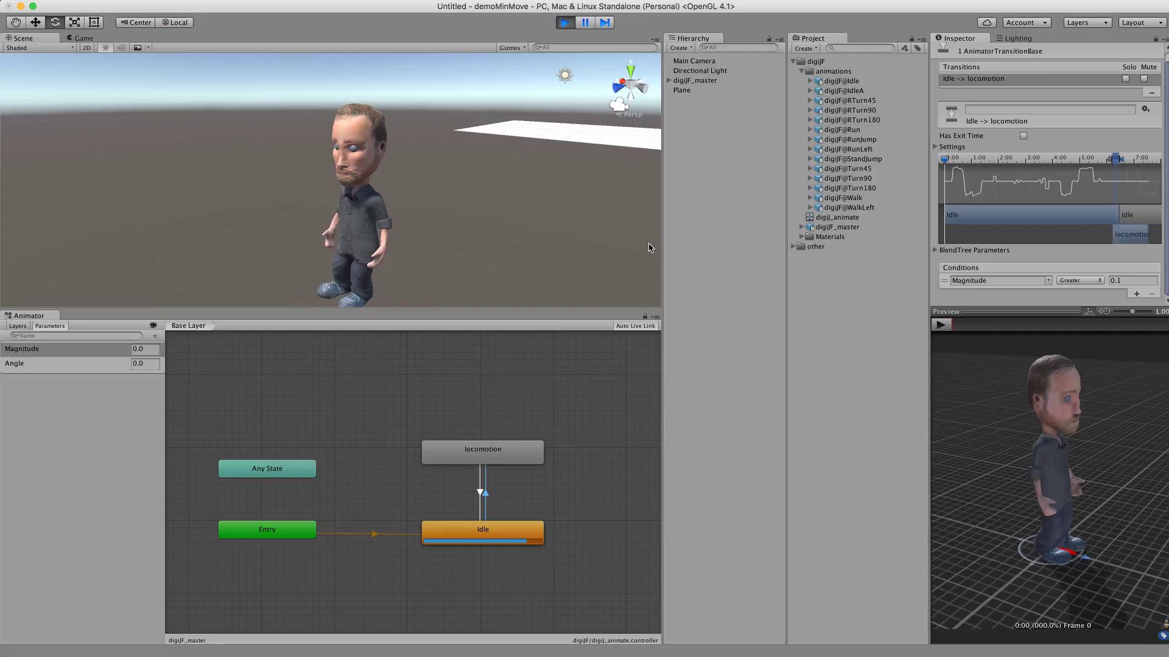
click(565, 23)
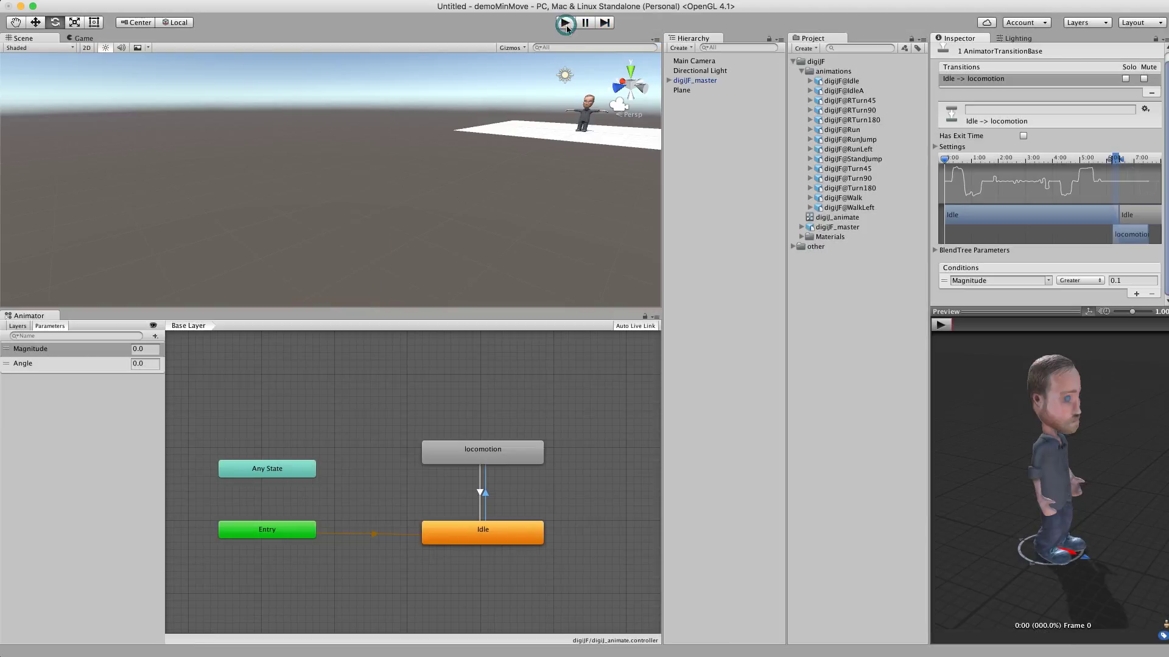
Frame the digiJF_master character in the scene view from a close front angle and leave it deselected
click(589, 109)
key(f)
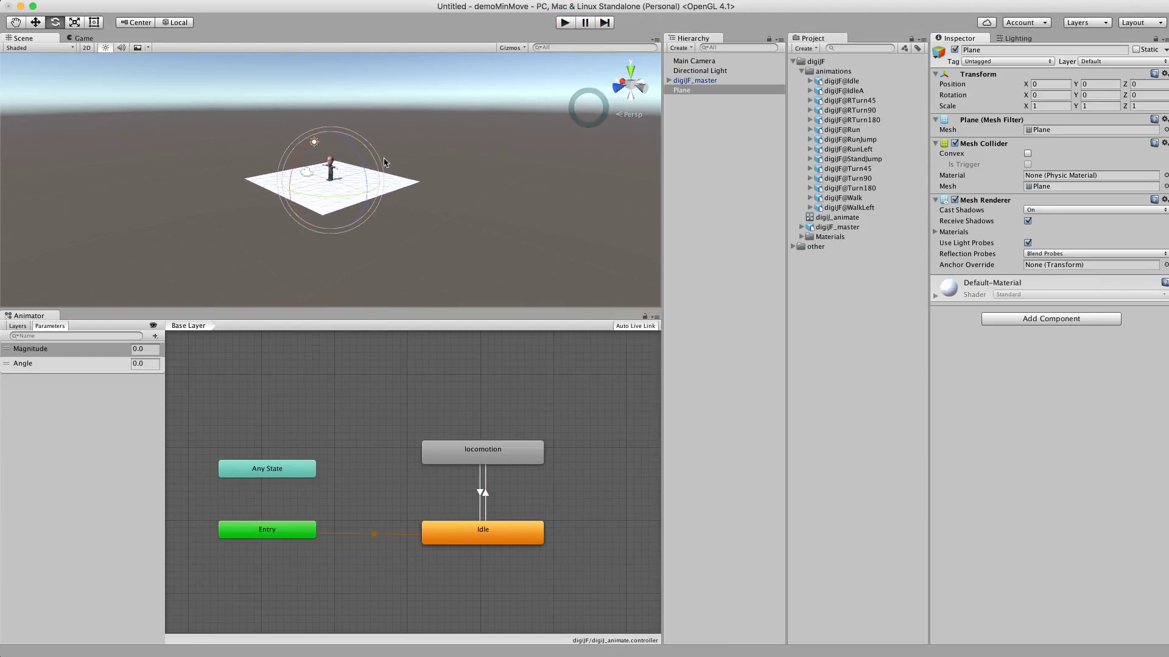
click(455, 140)
click(333, 162)
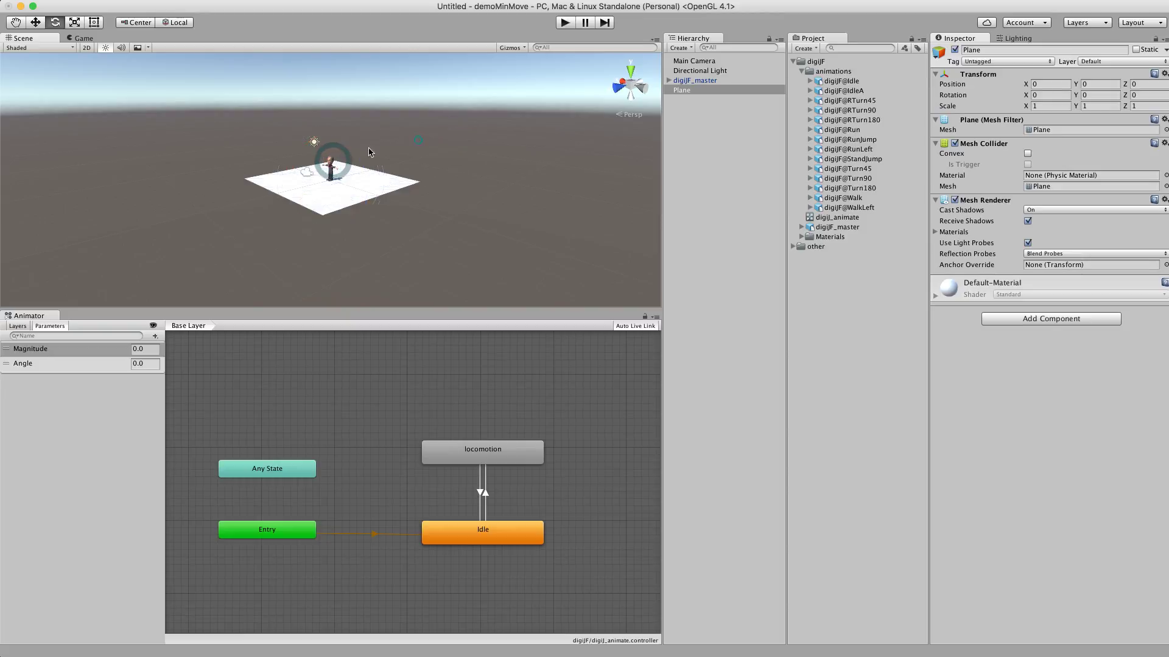
click(417, 140)
click(333, 162)
key(f)
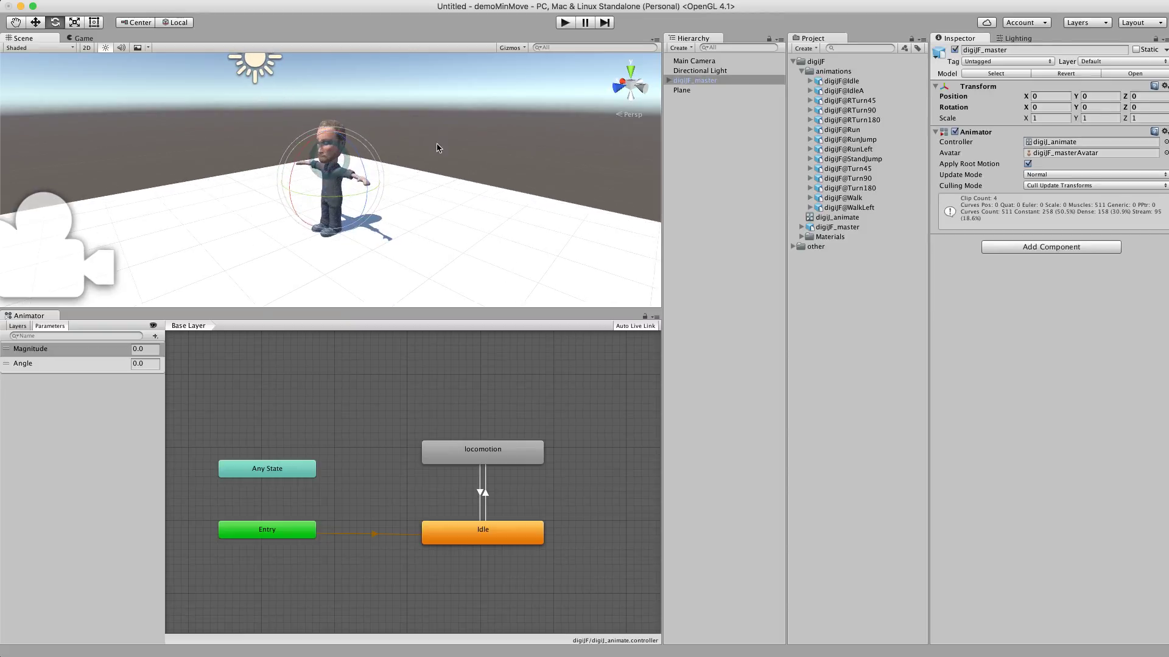
click(440, 144)
alt+drag(465, 185, 428, 199)
alt+right_drag(428, 199, 527, 212)
alt+middle_drag(527, 212, 538, 266)
alt+drag(538, 266, 528, 172)
click(57, 400)
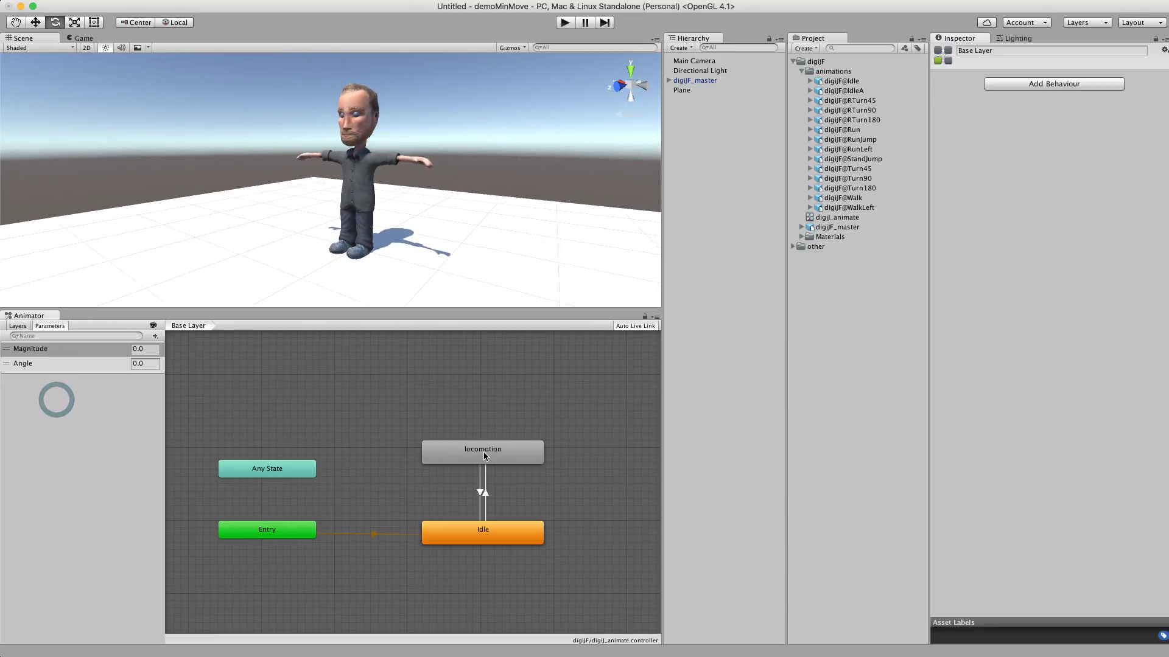